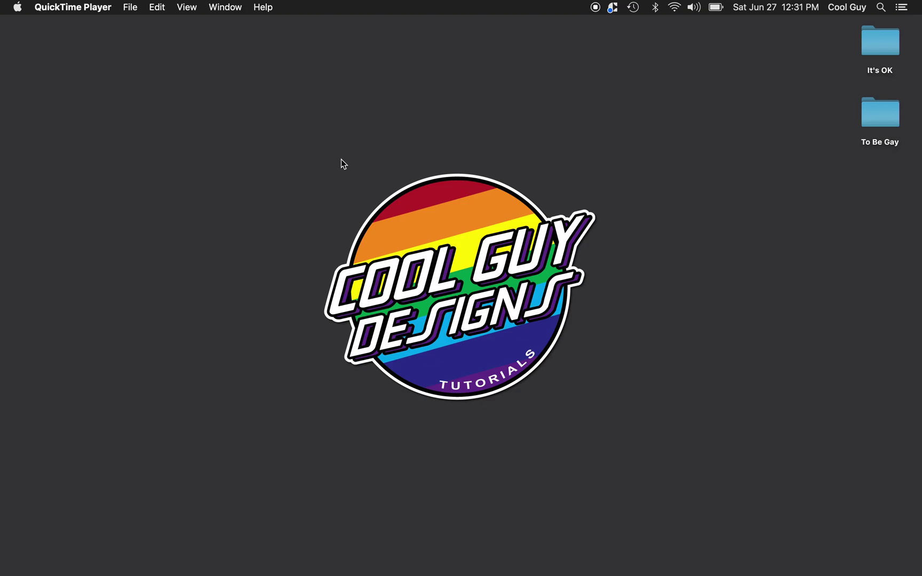
Switch from QuickTime Player to Illustrator with Cmd+Tab.
{"action": "key", "text": "super+Tab"}
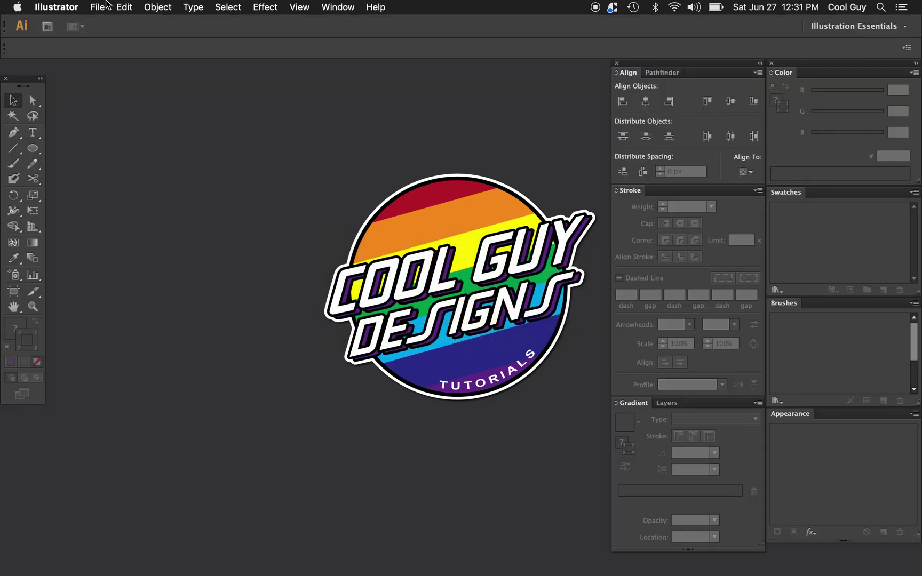
Create a new 1000 × 1000 px document named 'Rainbow' using Pixels units.
{"action": "left_click", "coordinate": [98, 7]}
{"action": "left_click", "coordinate": [110, 23]}
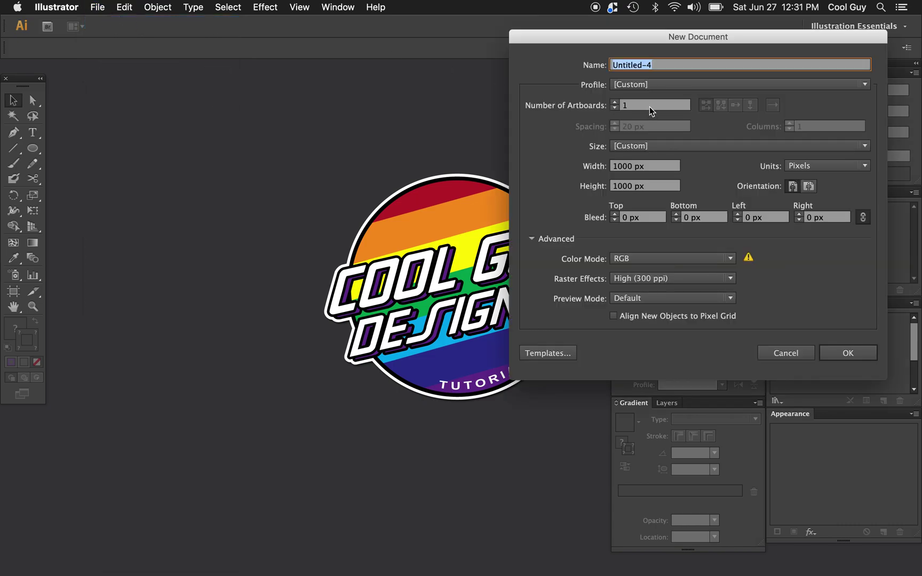
{"action": "type", "text": "Rainbow"}
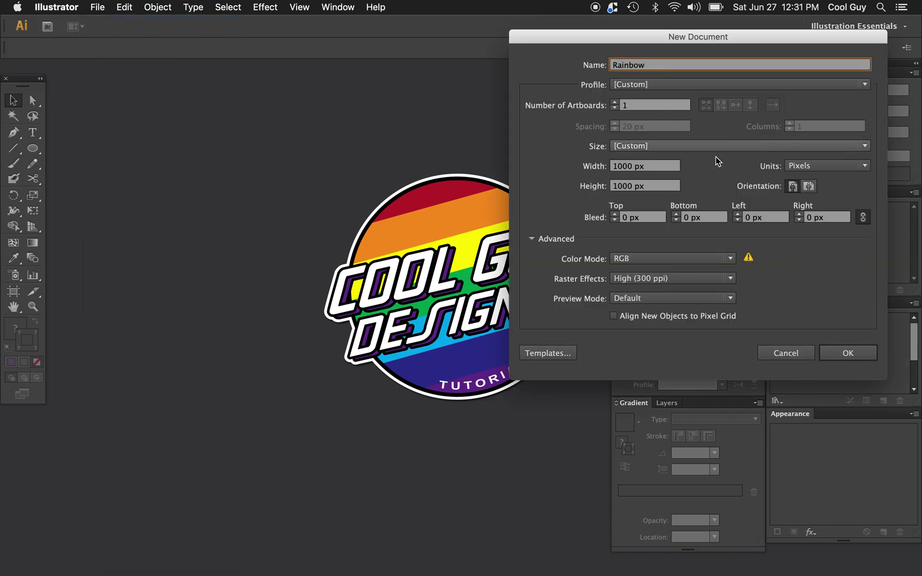
{"action": "left_click", "coordinate": [845, 164]}
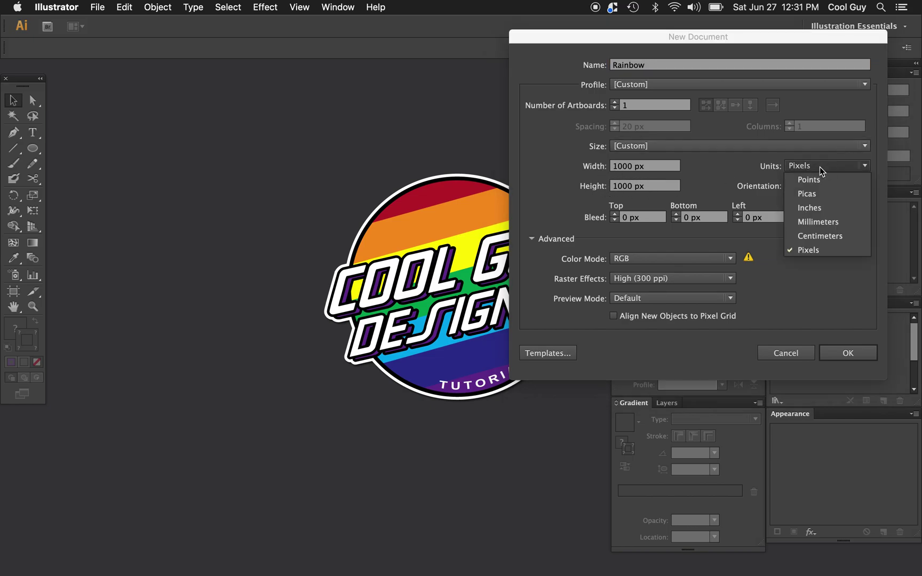
{"action": "left_click", "coordinate": [677, 243]}
{"action": "left_click", "coordinate": [846, 355]}
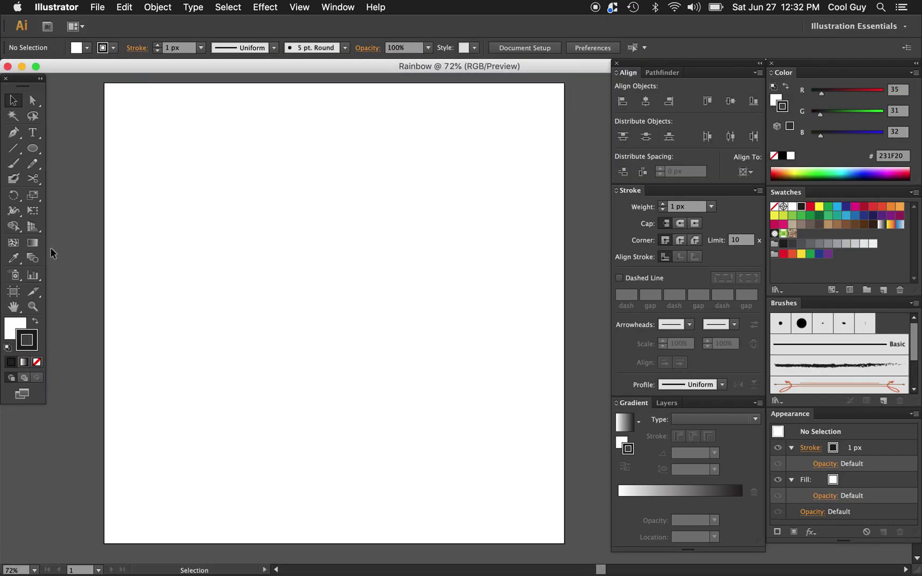
Set the fill to None, make the stroke active, and select the Ellipse tool.
{"action": "left_click", "coordinate": [16, 327]}
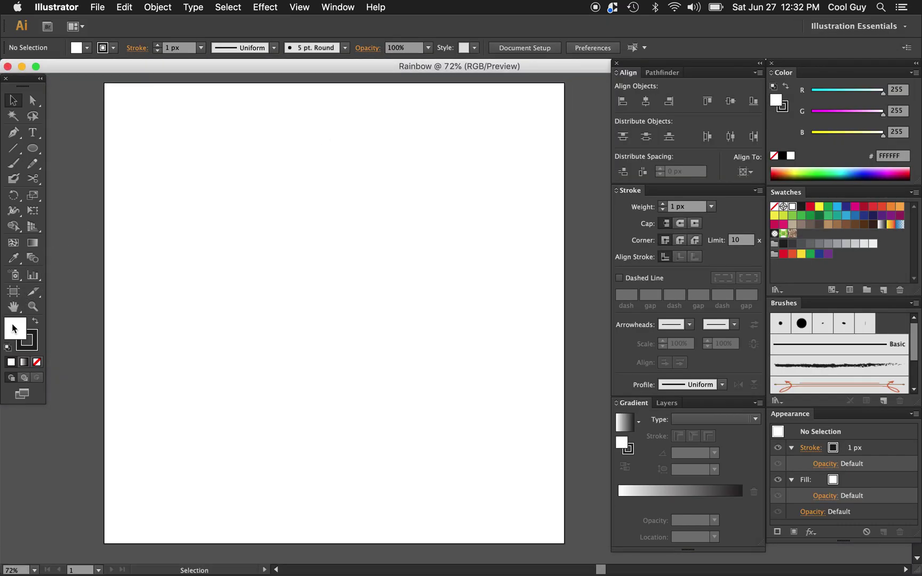
{"action": "left_click", "coordinate": [37, 363]}
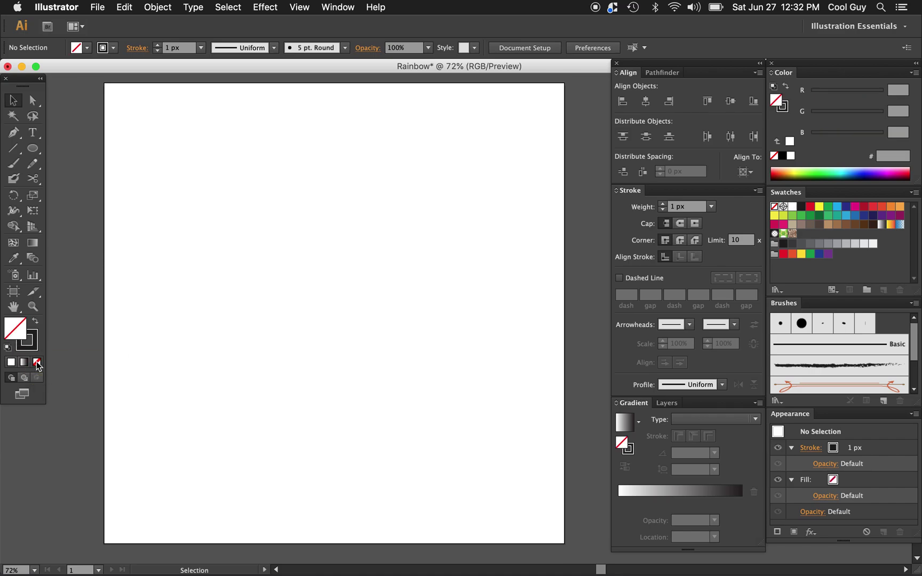
{"action": "left_click", "coordinate": [33, 342]}
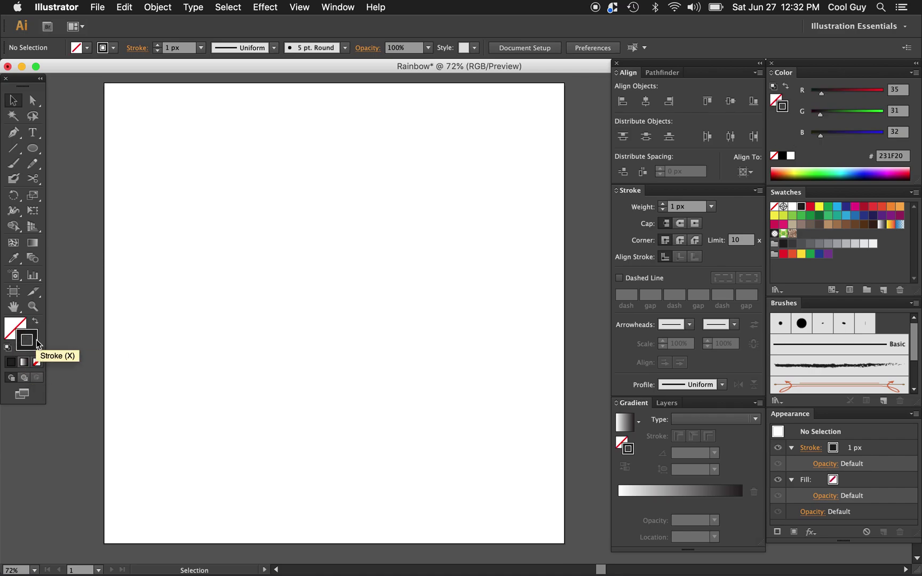
{"action": "left_click", "coordinate": [35, 149]}
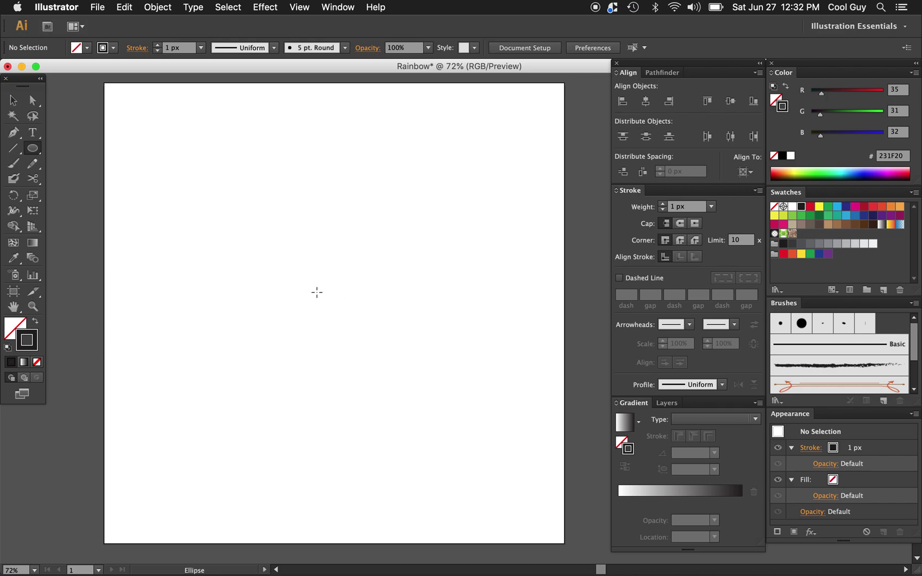
Delete the hand-drawn circle and create an exact 100 px by 100 px ellipse instead.
{"action": "left_click_drag", "start_coordinate": [312, 286], "coordinate": [349, 314]}
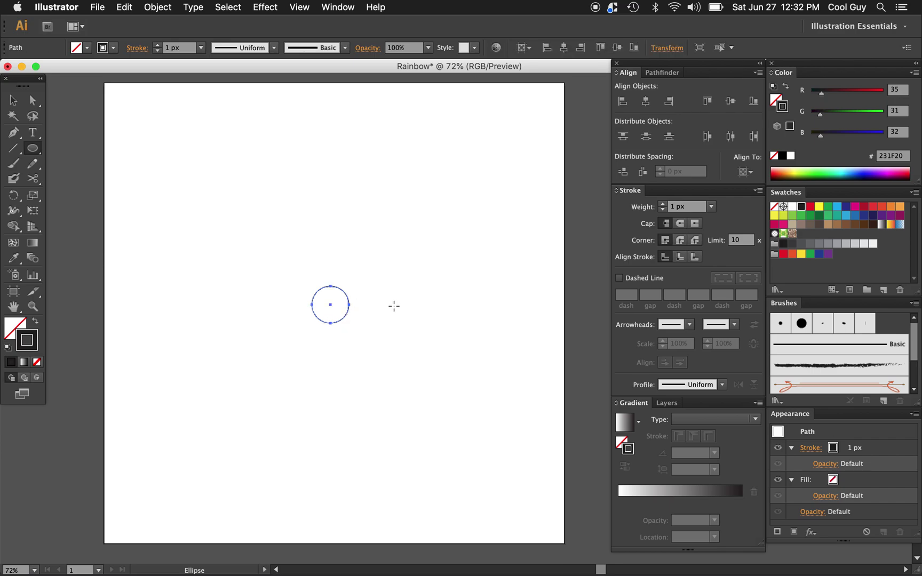
{"action": "key", "text": "Delete"}
{"action": "left_click", "coordinate": [290, 288]}
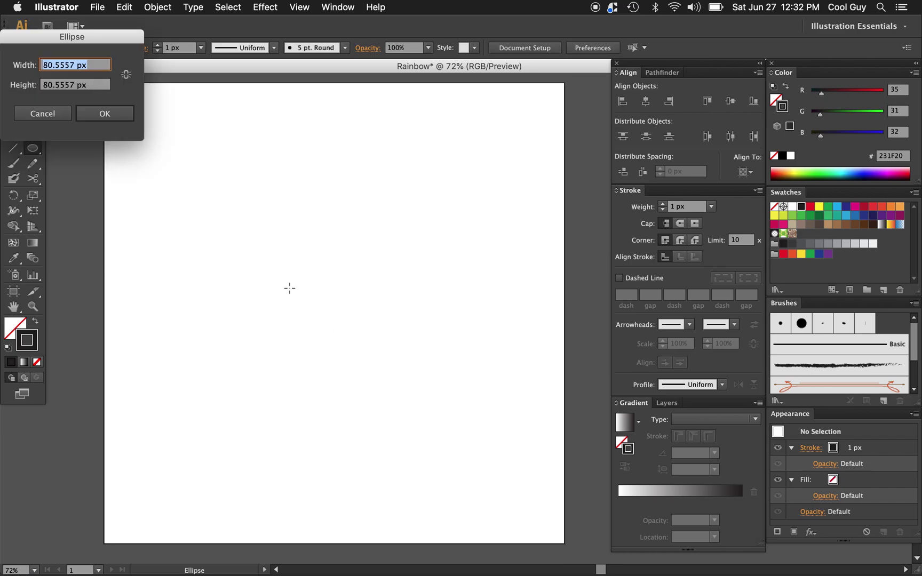
{"action": "type", "text": "100"}
{"action": "key", "text": "Tab"}
{"action": "type", "text": "1"}
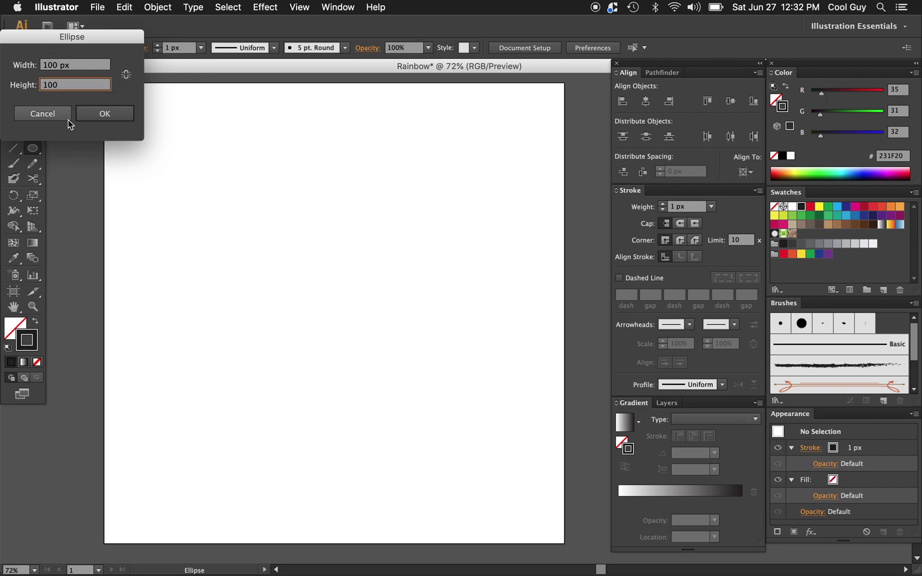
{"action": "left_click", "coordinate": [127, 75]}
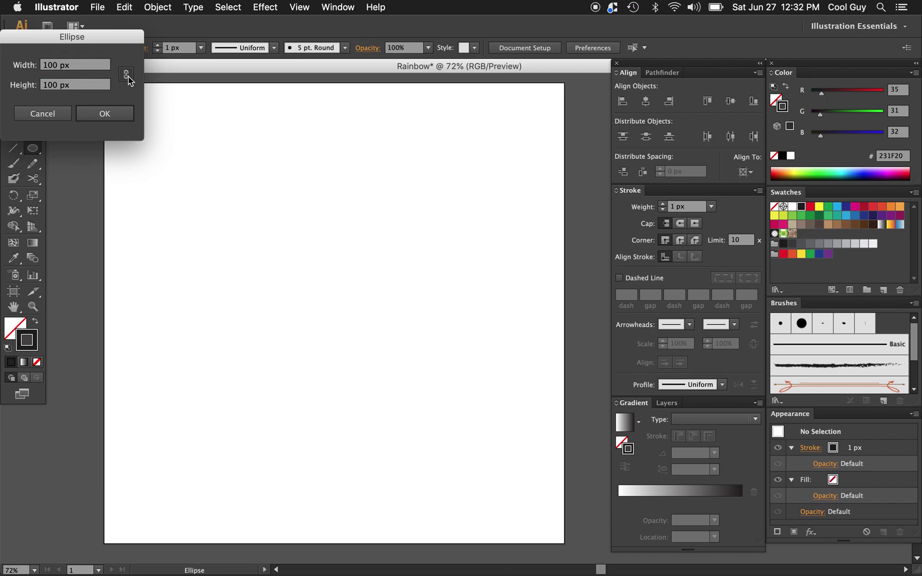
{"action": "left_click", "coordinate": [98, 114]}
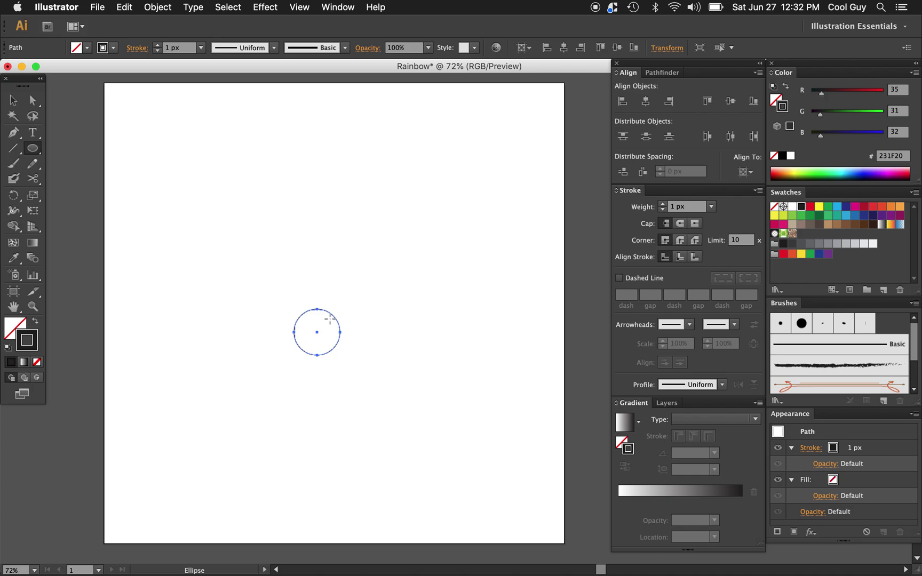
{"action": "key", "text": "v"}
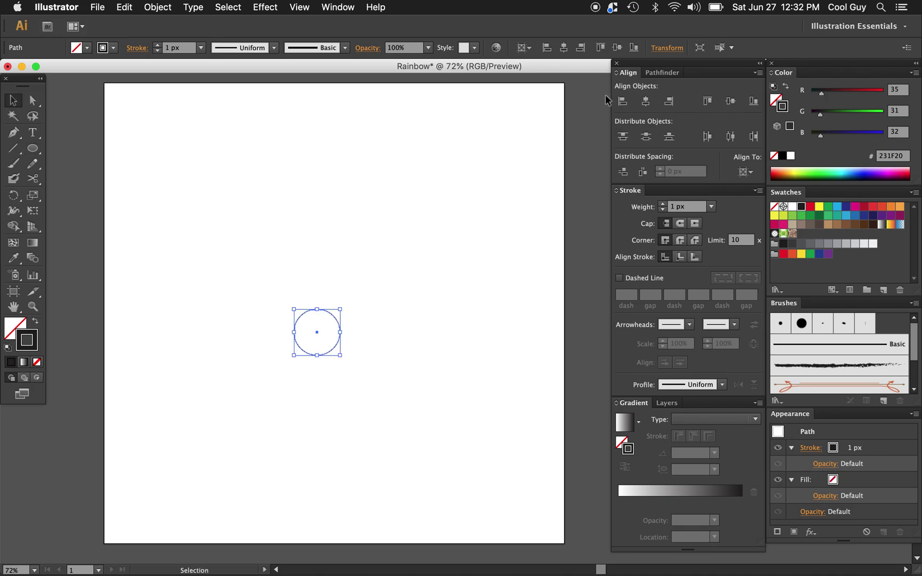
Align the circle to the artboard's horizontal and vertical centers.
{"action": "left_click", "coordinate": [747, 172]}
{"action": "left_click", "coordinate": [645, 106]}
{"action": "left_click", "coordinate": [645, 102]}
{"action": "left_click", "coordinate": [732, 104]}
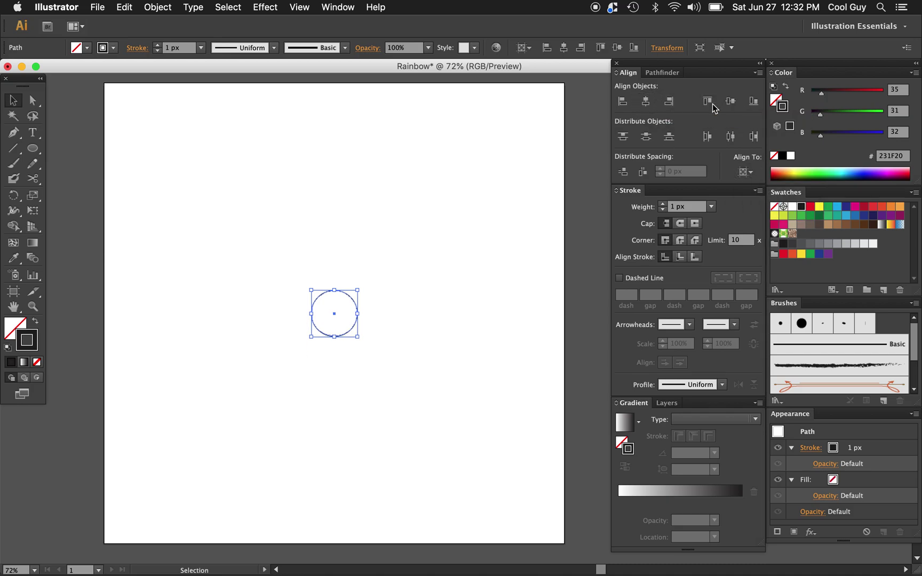
Zoom the view in to 150% and reselect the circle.
{"action": "left_click", "coordinate": [426, 199]}
{"action": "key", "text": "z"}
{"action": "left_click", "coordinate": [433, 363]}
{"action": "left_click", "coordinate": [433, 363]}
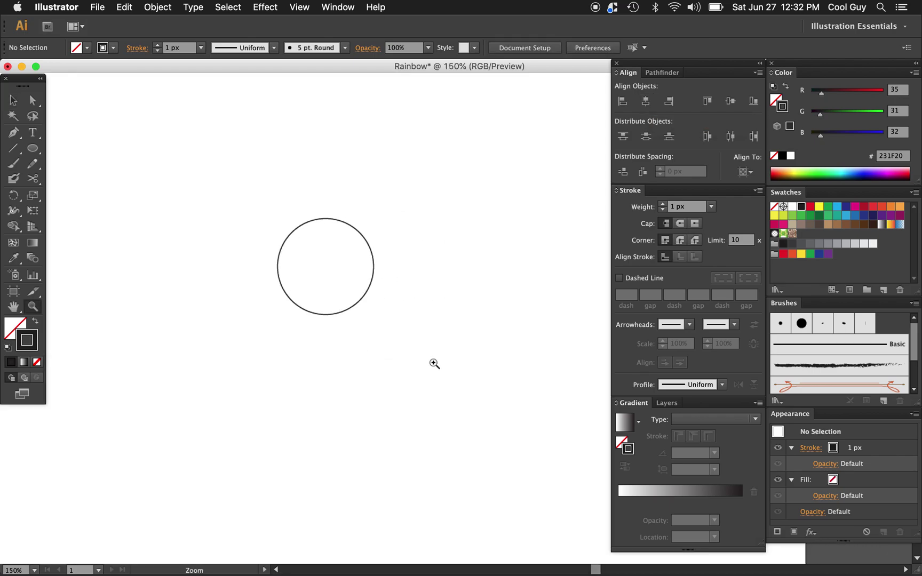
{"action": "key", "text": "v"}
{"action": "left_click", "coordinate": [375, 264]}
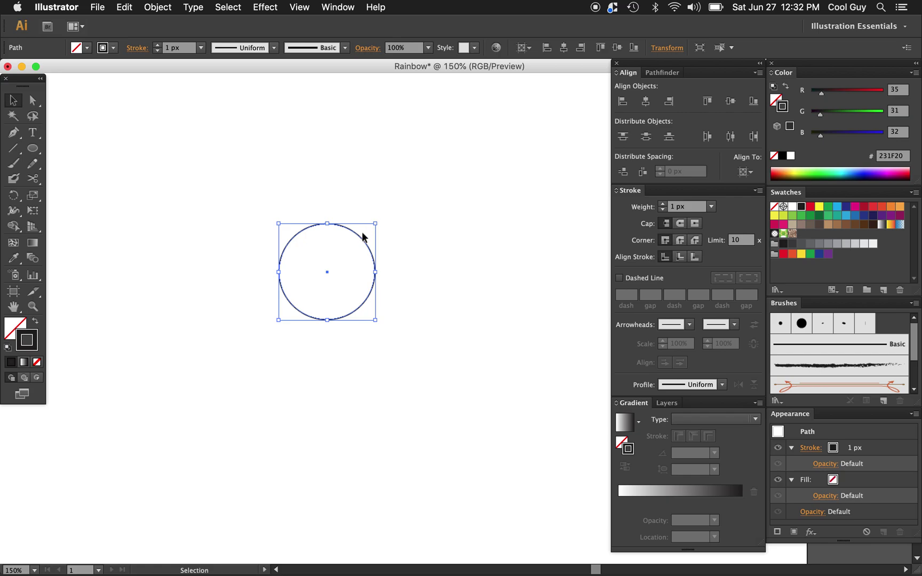
{"action": "left_click", "coordinate": [163, 8]}
{"action": "mouse_move", "coordinate": [224, 23]}
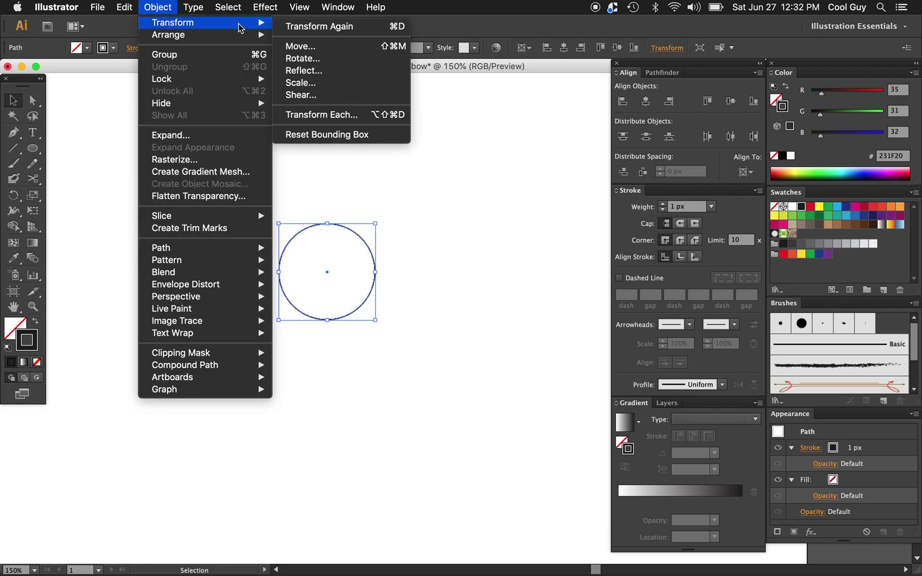
{"action": "left_click", "coordinate": [317, 90]}
{"action": "type", "text": "1"}
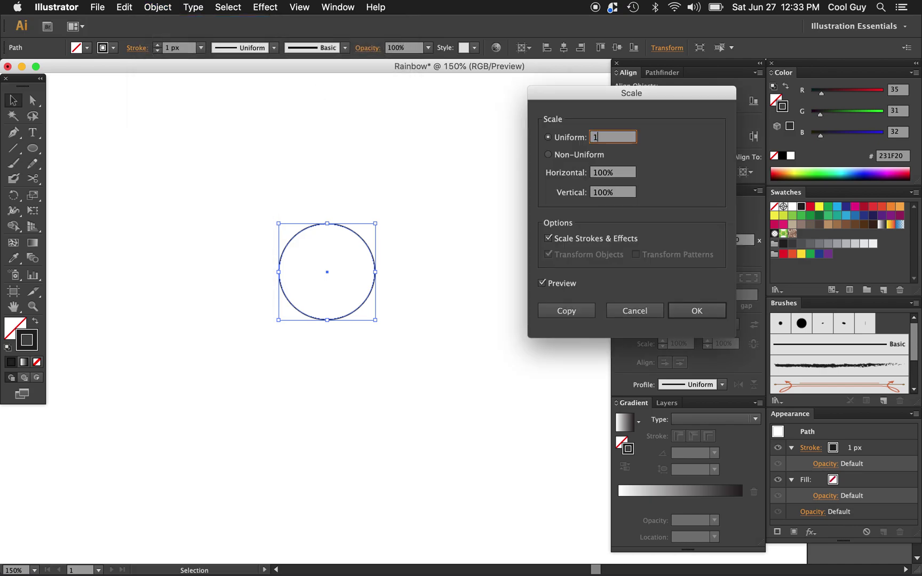
{"action": "type", "text": "10"}
{"action": "left_click", "coordinate": [587, 312]}
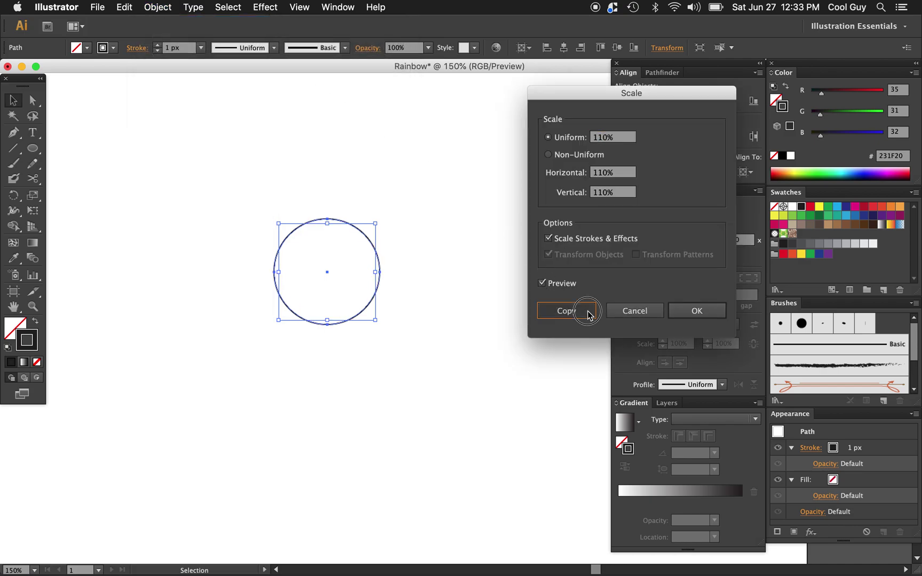
{"action": "key", "text": "super+d"}
{"action": "key", "text": "super+d"}
{"action": "key", "text": "super+d"}
{"action": "key", "text": "super+d"}
{"action": "key", "text": "super+d"}
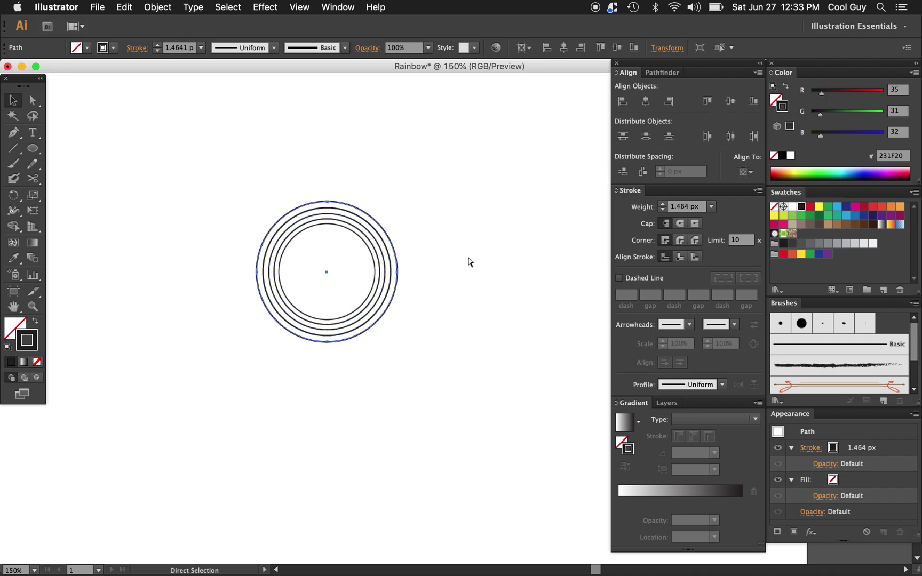
{"action": "left_click", "coordinate": [467, 256]}
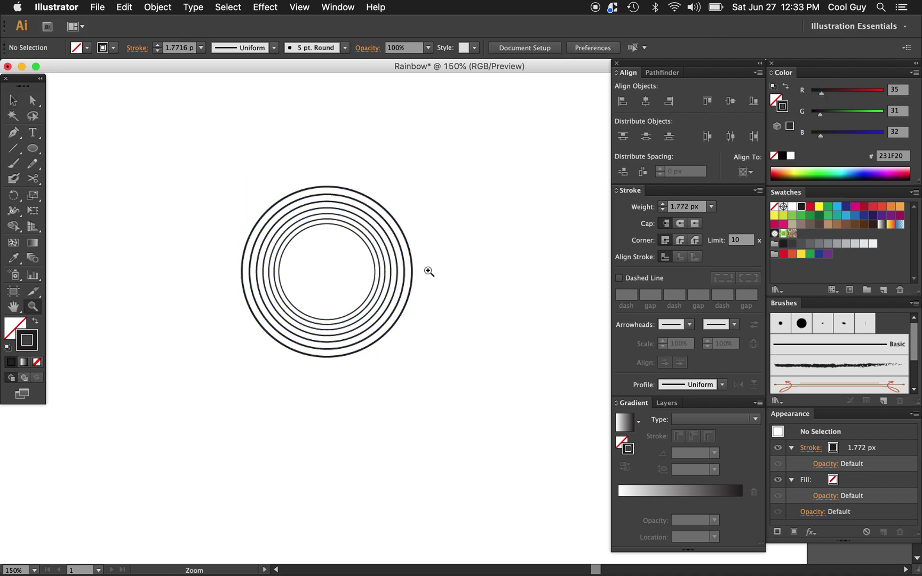
{"action": "key", "text": "z"}
{"action": "left_click", "coordinate": [428, 269]}
{"action": "left_click", "coordinate": [427, 269]}
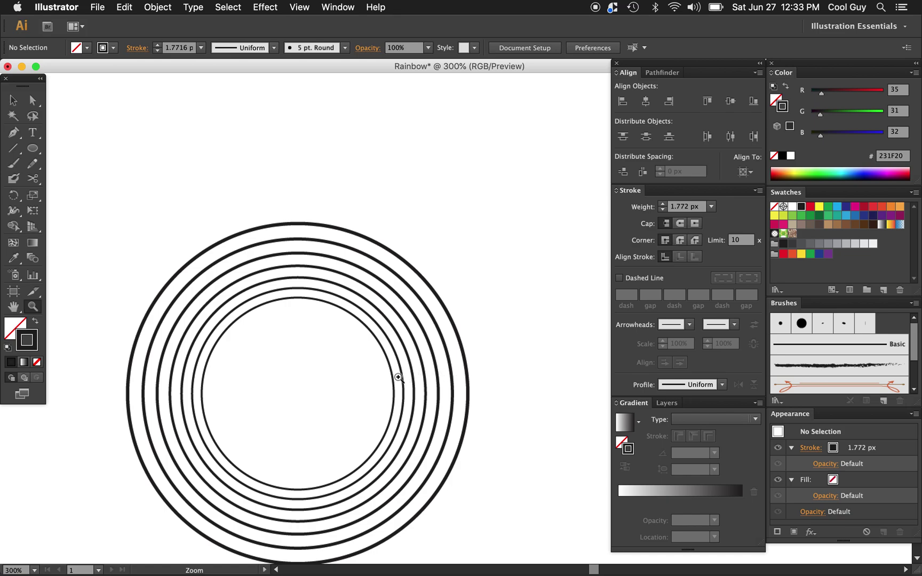
{"action": "key", "text": "super+z"}
{"action": "key", "text": "super+z"}
{"action": "key", "text": "super+z"}
{"action": "key", "text": "super+z"}
{"action": "key", "text": "super+z"}
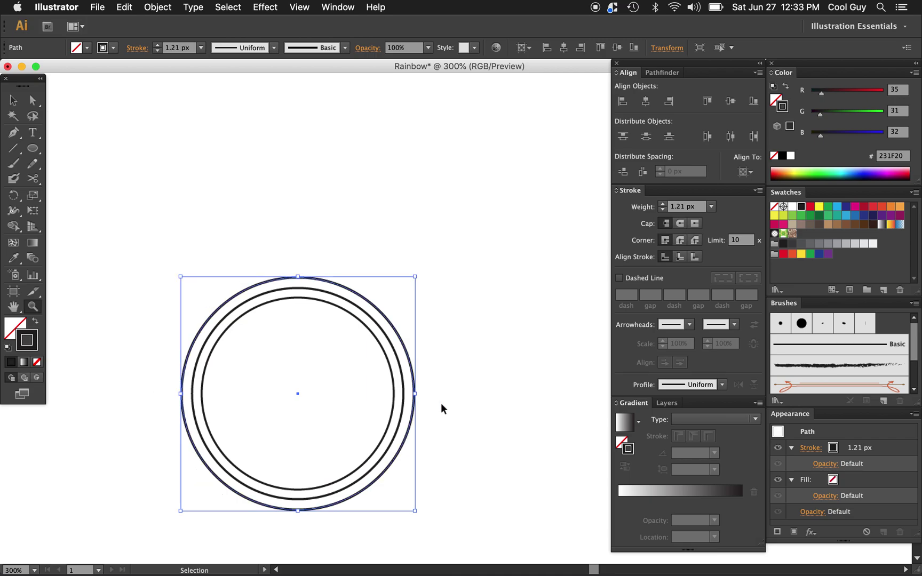
{"action": "key", "text": "super+z"}
{"action": "key", "text": "v"}
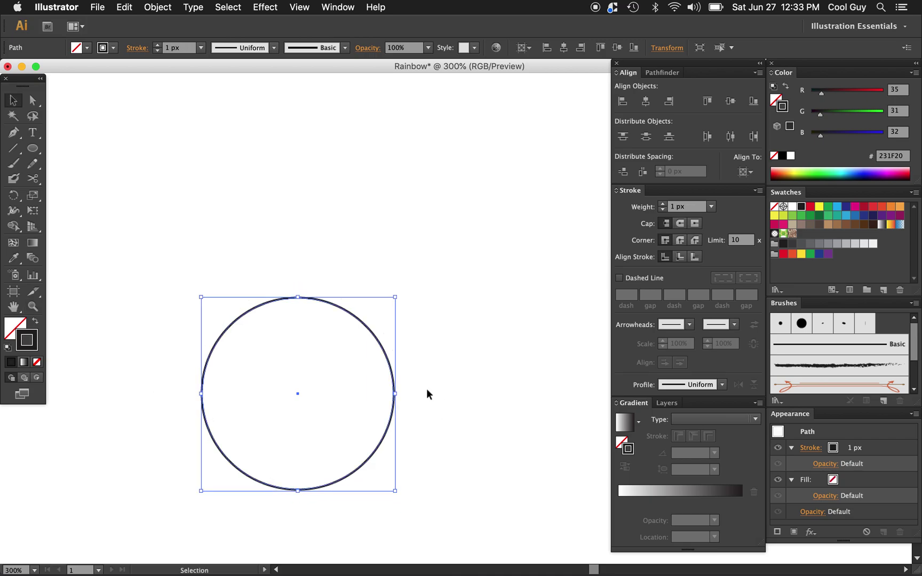
Offset the circle's path outward by 10 px to add a second concentric circle.
{"action": "left_click", "coordinate": [158, 7]}
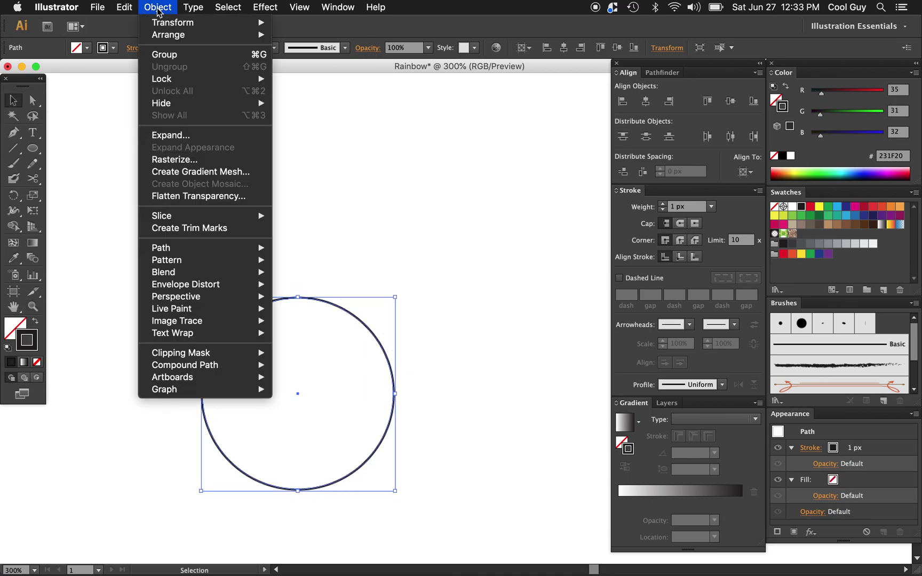
{"action": "mouse_move", "coordinate": [210, 253]}
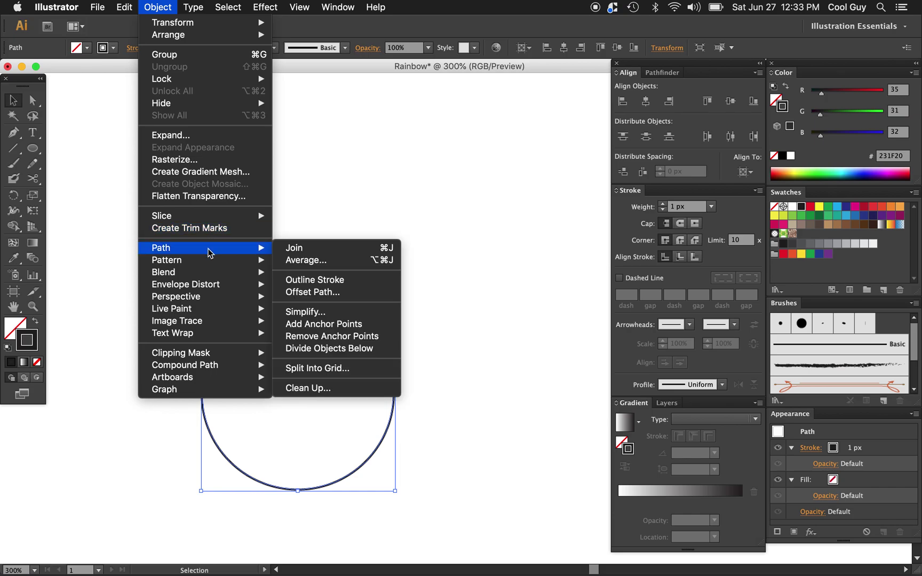
{"action": "left_click", "coordinate": [319, 293]}
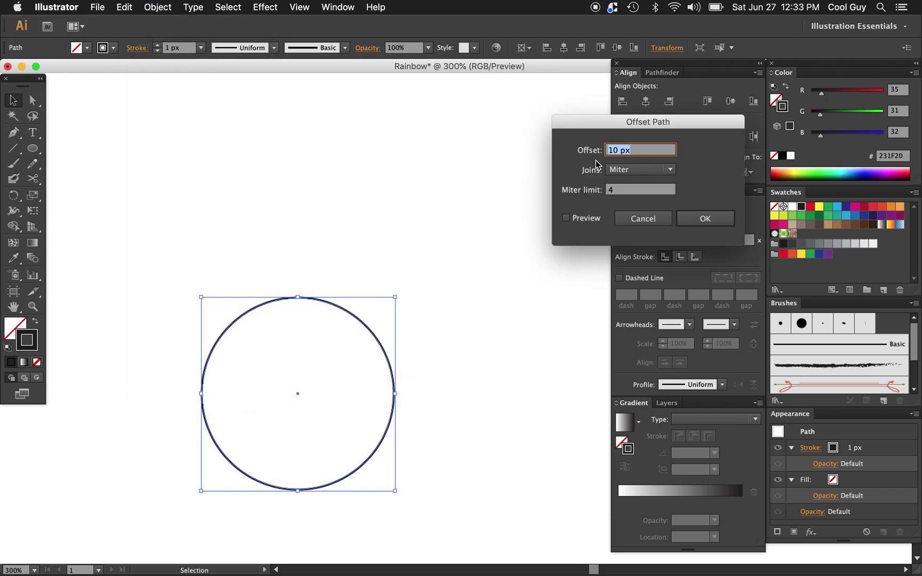
{"action": "left_click", "coordinate": [565, 218]}
{"action": "left_click", "coordinate": [706, 218]}
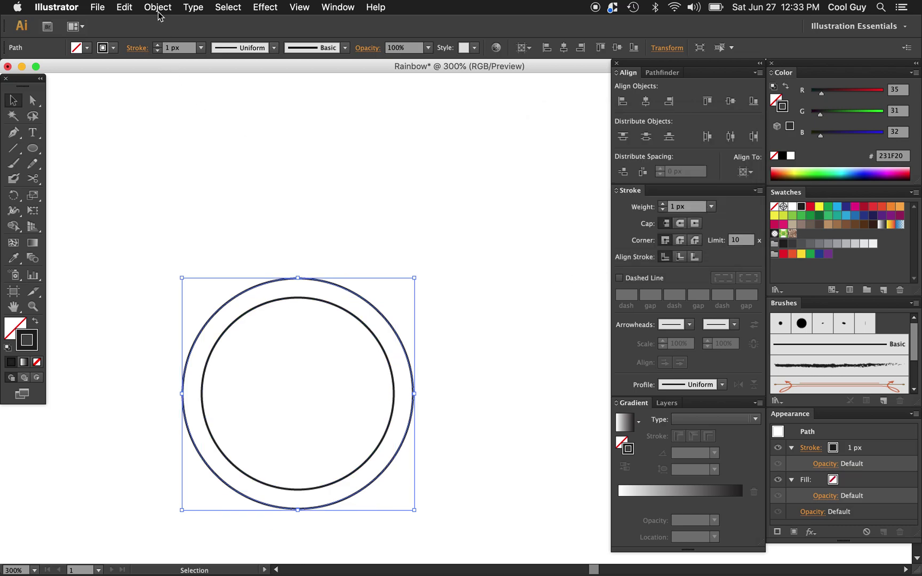
{"action": "key", "text": "shift+Left"}
{"action": "key", "text": "shift+Left"}
{"action": "key", "text": "shift+Left"}
{"action": "key", "text": "shift+Left"}
{"action": "key", "text": "shift+Left"}
{"action": "key", "text": "shift+Left"}
{"action": "key", "text": "shift+Left"}
{"action": "key", "text": "shift+Up"}
{"action": "key", "text": "super+z"}
Repeat the 10 px Offset Path three times to add the third, fourth and fifth circles.
{"action": "left_click", "coordinate": [158, 9]}
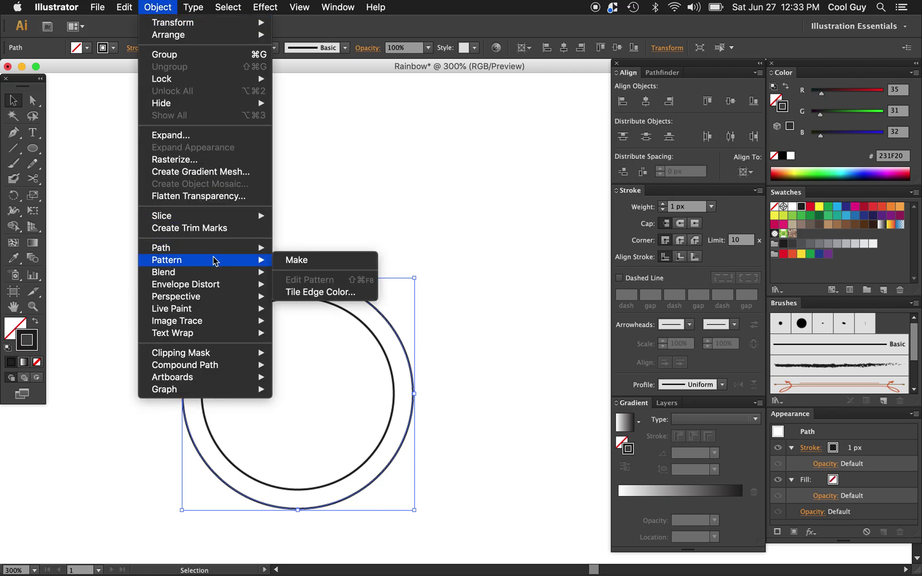
{"action": "mouse_move", "coordinate": [215, 249]}
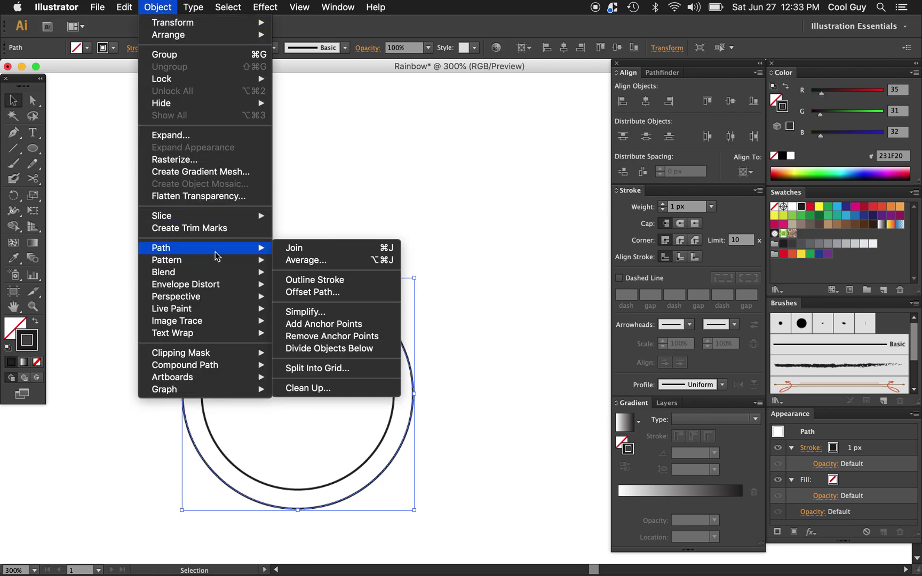
{"action": "left_click", "coordinate": [336, 293]}
{"action": "left_click", "coordinate": [705, 219]}
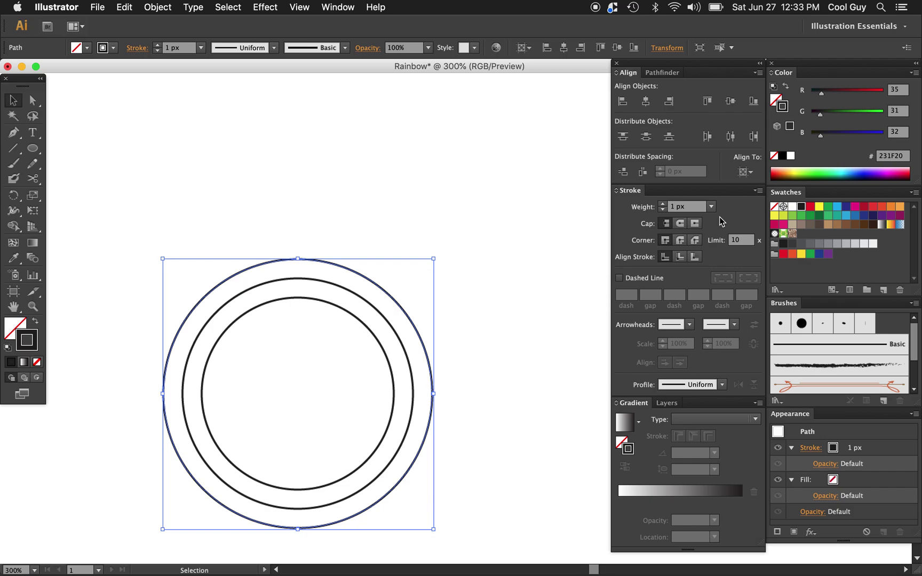
{"action": "left_click", "coordinate": [155, 7]}
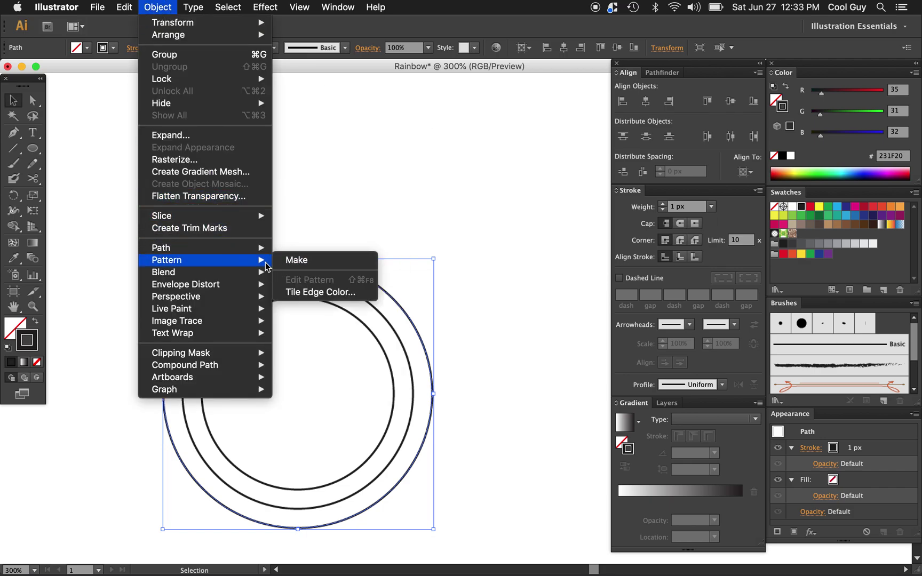
{"action": "mouse_move", "coordinate": [262, 254]}
{"action": "left_click", "coordinate": [312, 292]}
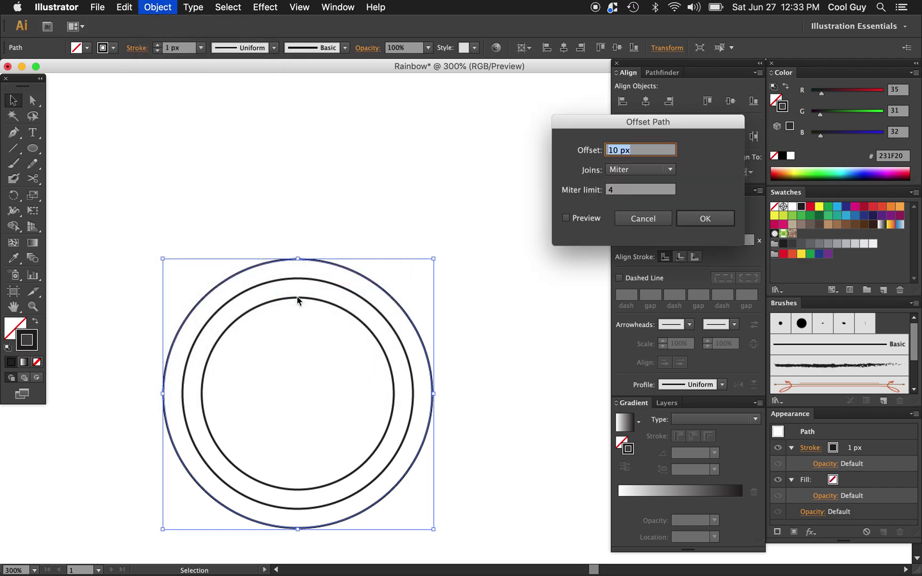
{"action": "left_click", "coordinate": [705, 218]}
{"action": "left_click", "coordinate": [164, 7]}
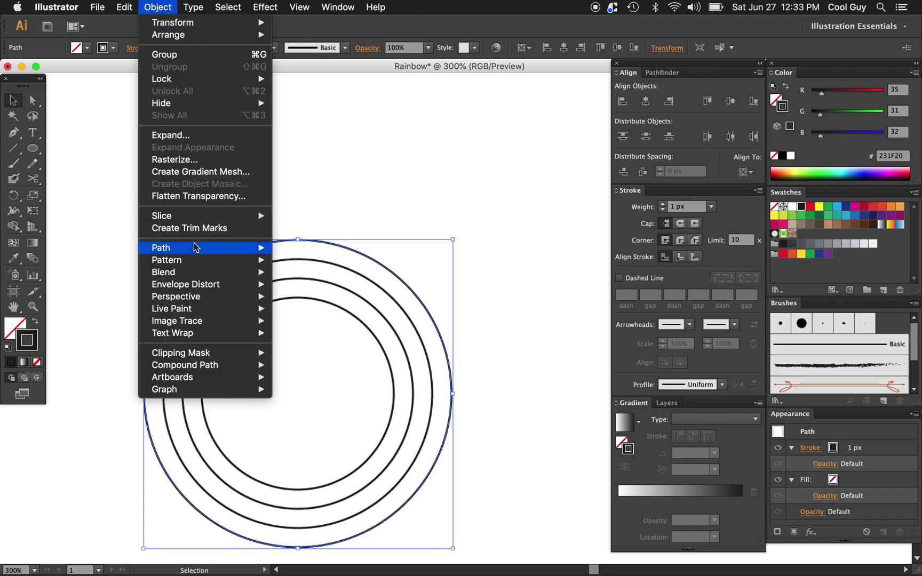
{"action": "mouse_move", "coordinate": [196, 248]}
{"action": "left_click", "coordinate": [338, 292]}
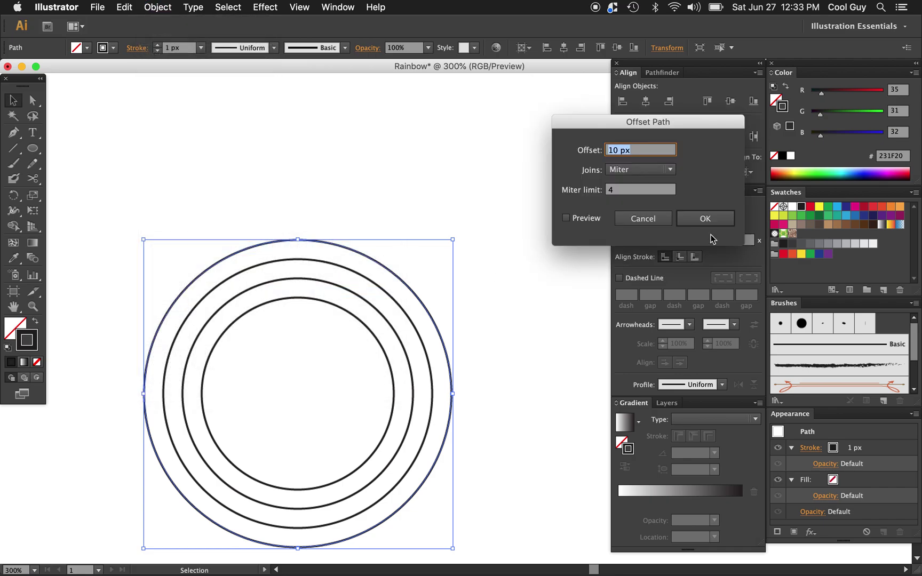
{"action": "left_click", "coordinate": [705, 218]}
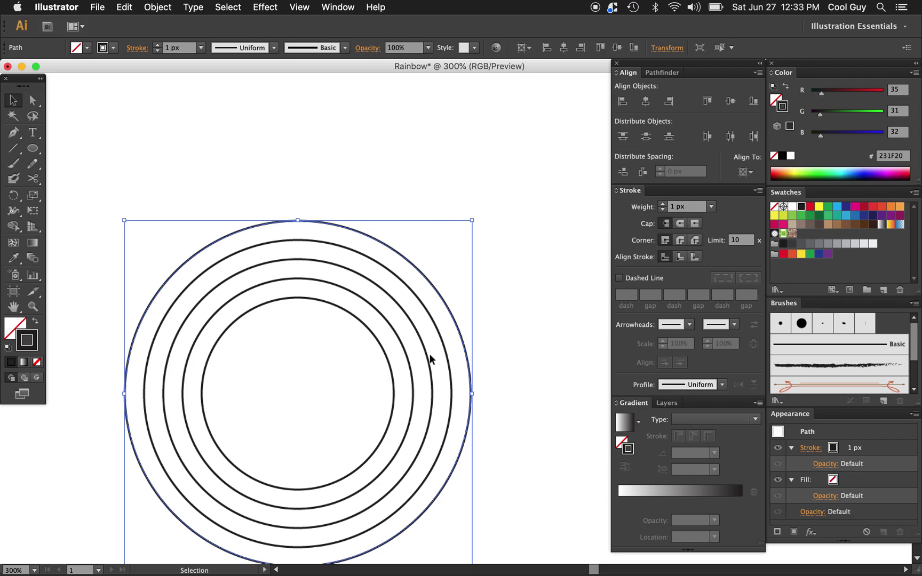
Apply two more 10 px offsets to add the sixth and seventh circles.
{"action": "left_click", "coordinate": [173, 7]}
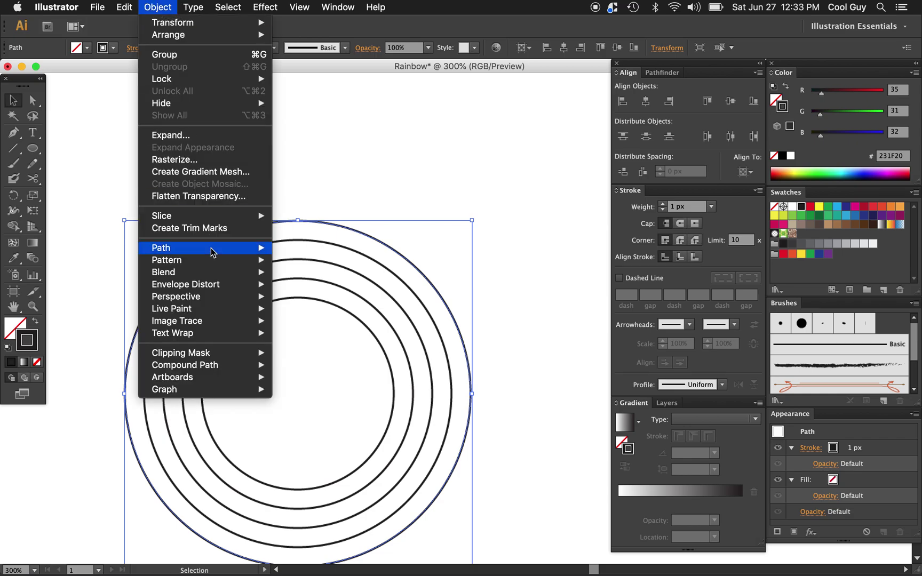
{"action": "mouse_move", "coordinate": [219, 255]}
{"action": "left_click", "coordinate": [340, 290]}
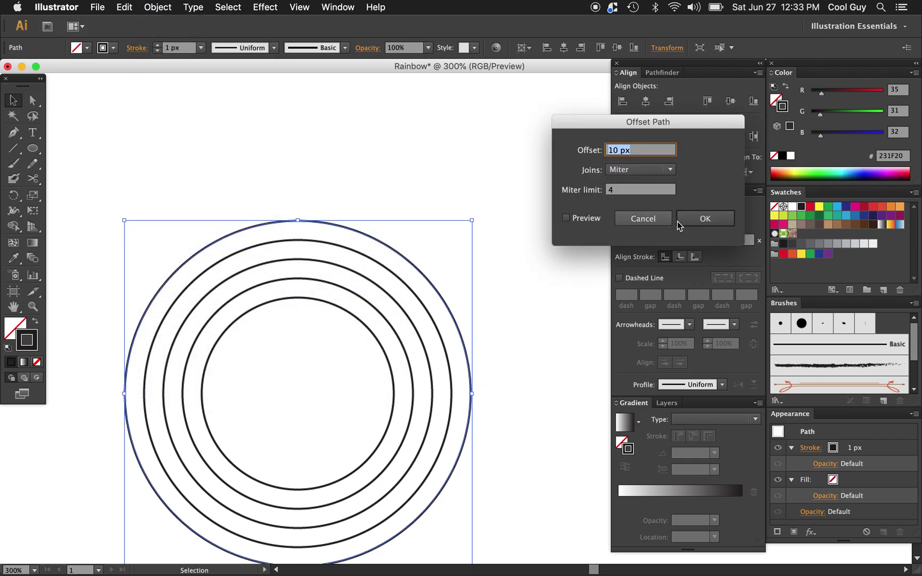
{"action": "left_click", "coordinate": [724, 223]}
{"action": "left_click", "coordinate": [162, 7]}
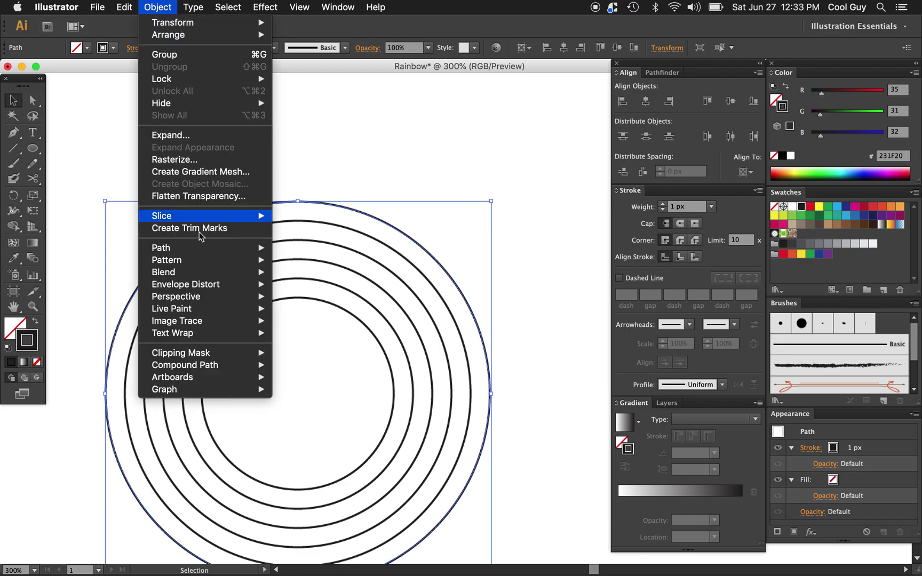
{"action": "mouse_move", "coordinate": [205, 256]}
{"action": "left_click", "coordinate": [348, 294]}
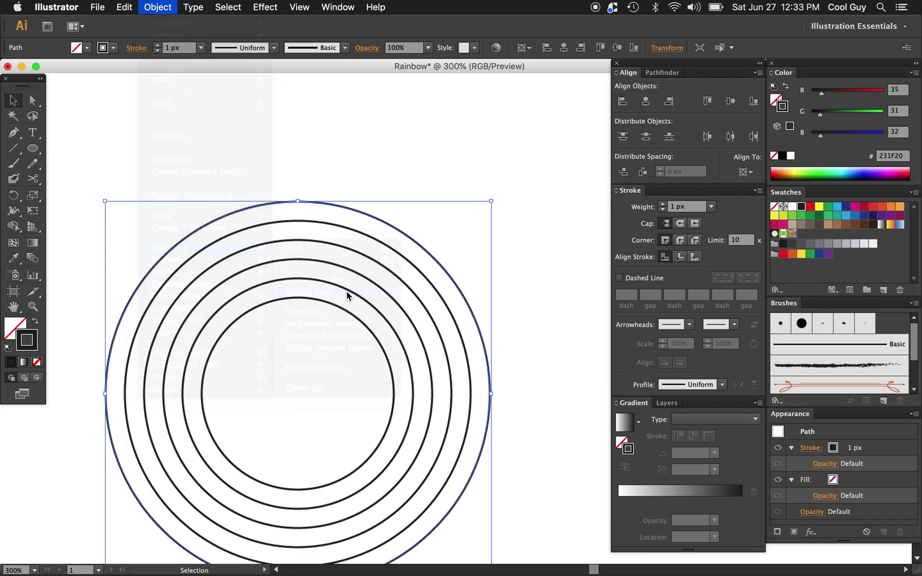
{"action": "left_click", "coordinate": [706, 218]}
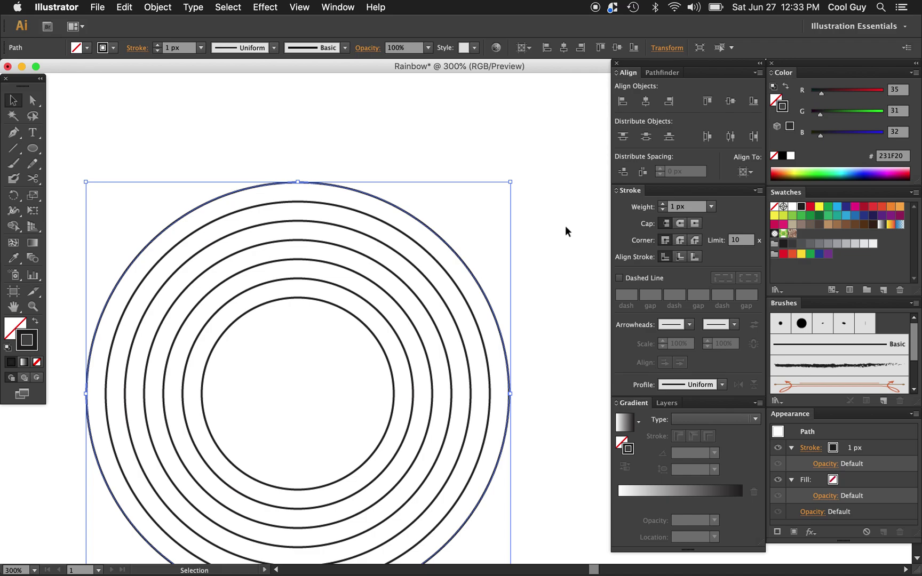
Deselect the rings and zoom in and out to inspect all seven circles.
{"action": "left_click", "coordinate": [529, 301]}
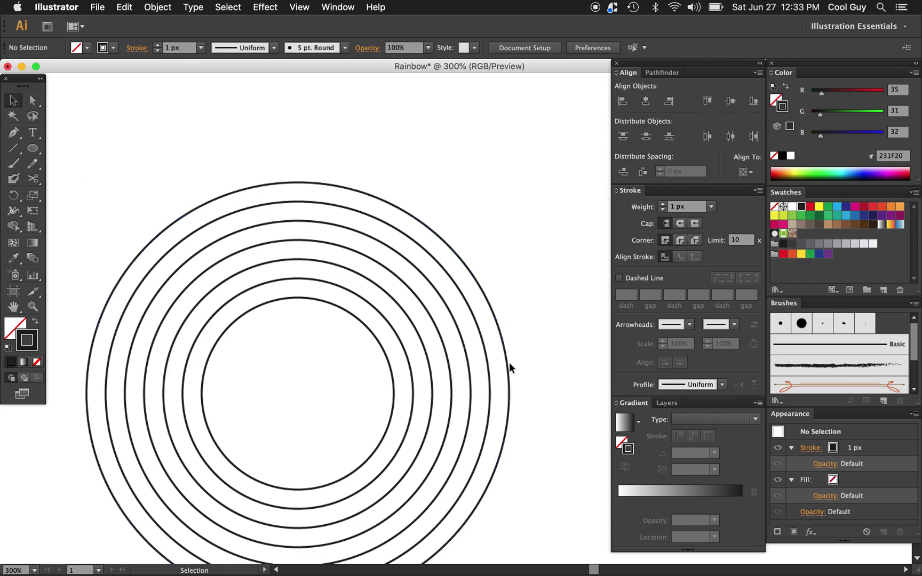
{"action": "key", "text": "z"}
{"action": "left_click", "coordinate": [509, 363]}
{"action": "key", "text": "v"}
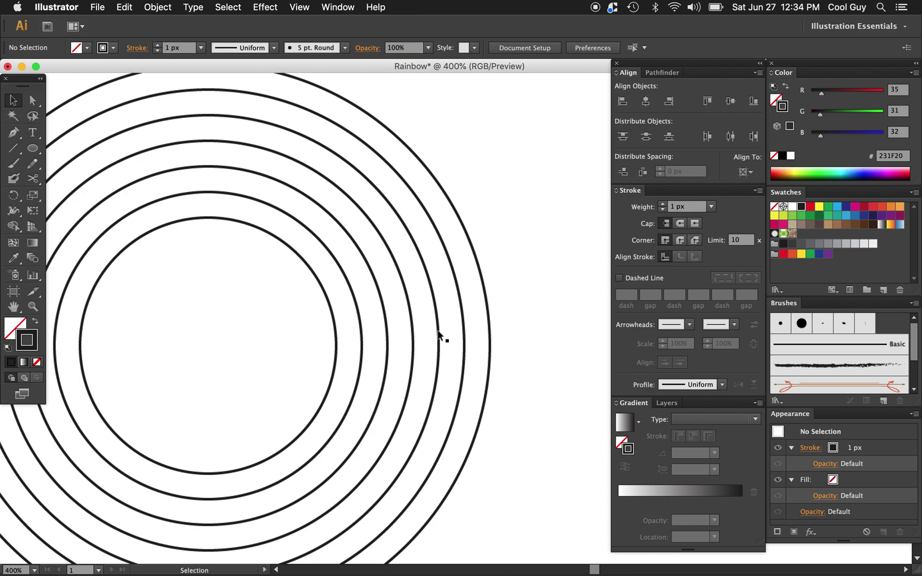
{"action": "scroll", "coordinate": [522, 308], "scroll_direction": "down", "scroll_amount": 1}
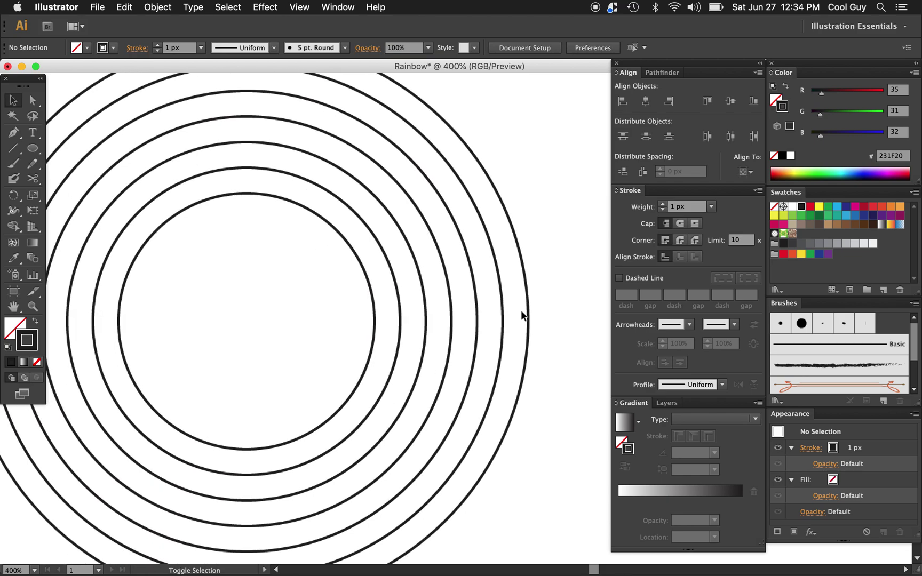
{"action": "key", "text": "z"}
{"action": "left_click", "coordinate": [512, 322], "text": "alt"}
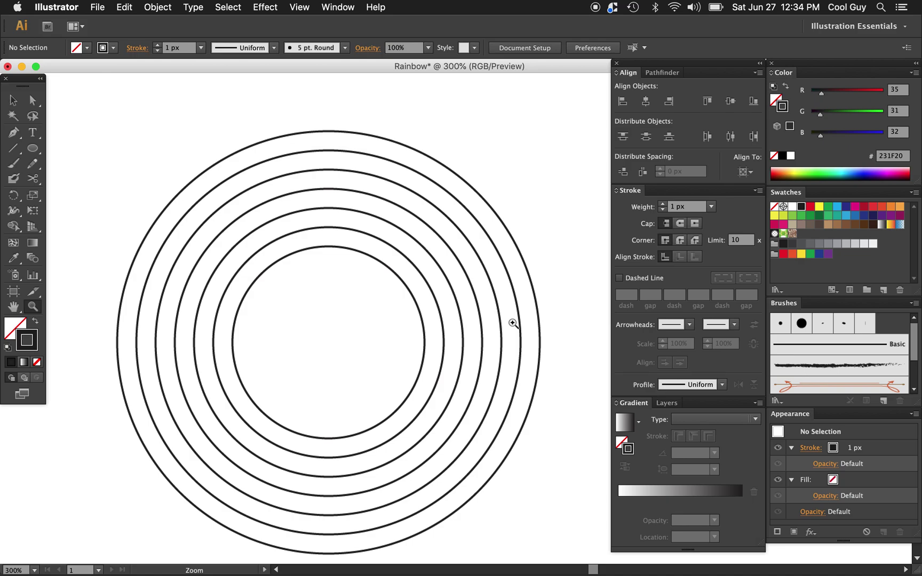
{"action": "key", "text": "v"}
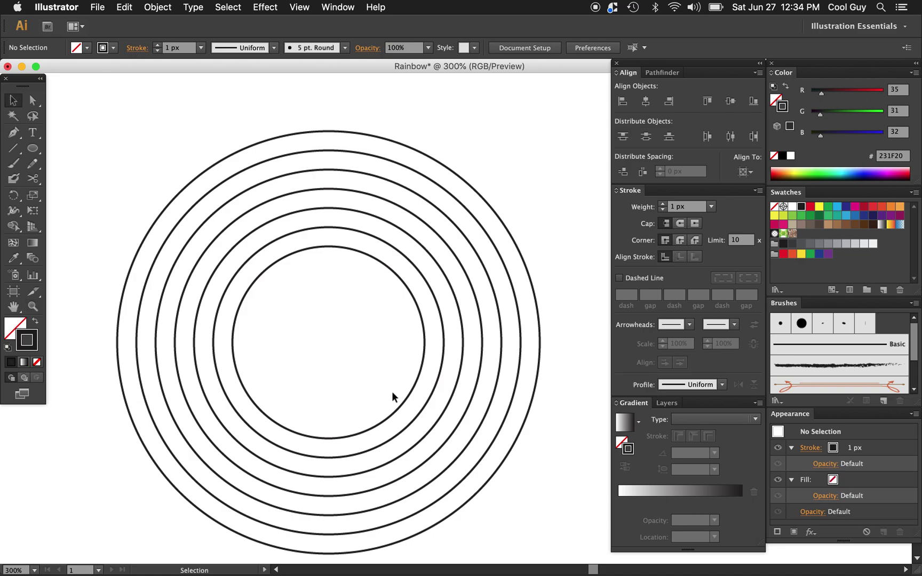
Cut the outermost circle at its left and right anchors with the Scissors tool.
{"action": "left_click", "coordinate": [538, 375]}
{"action": "key", "text": "a"}
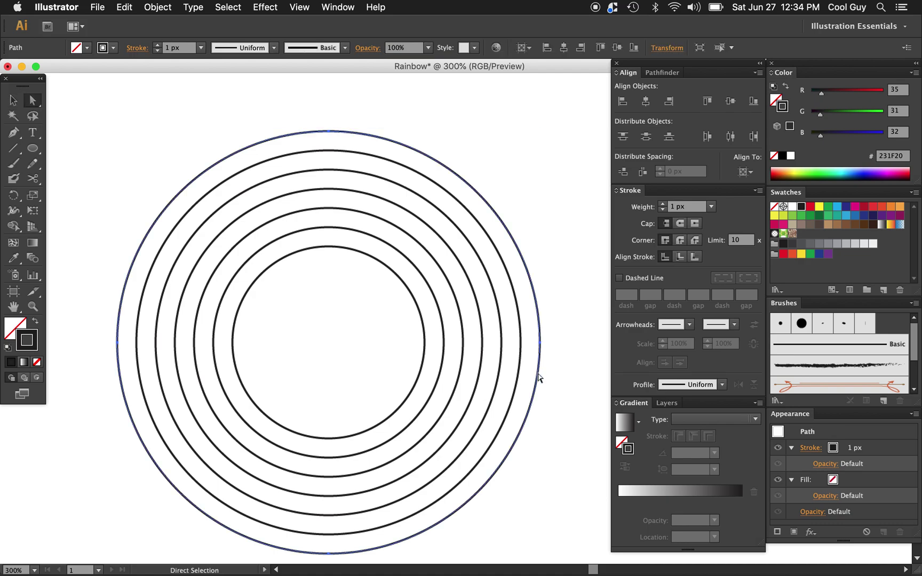
{"action": "left_click", "coordinate": [552, 378]}
{"action": "left_click", "coordinate": [539, 379]}
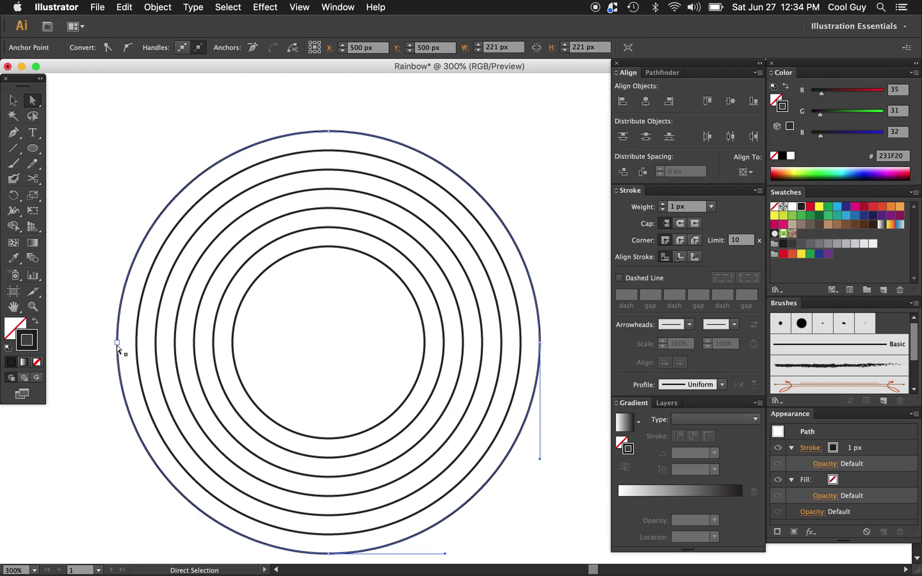
{"action": "left_click", "coordinate": [34, 180]}
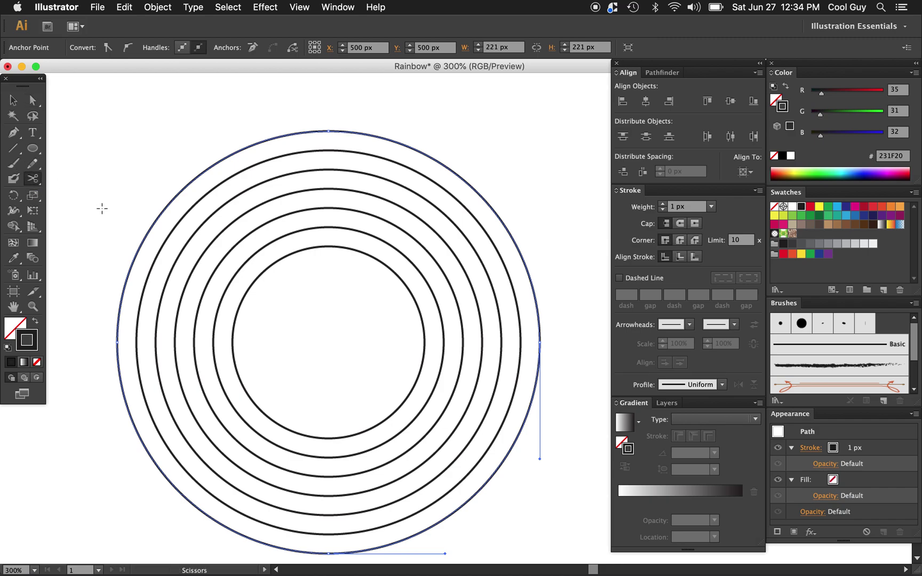
{"action": "left_click", "coordinate": [117, 342]}
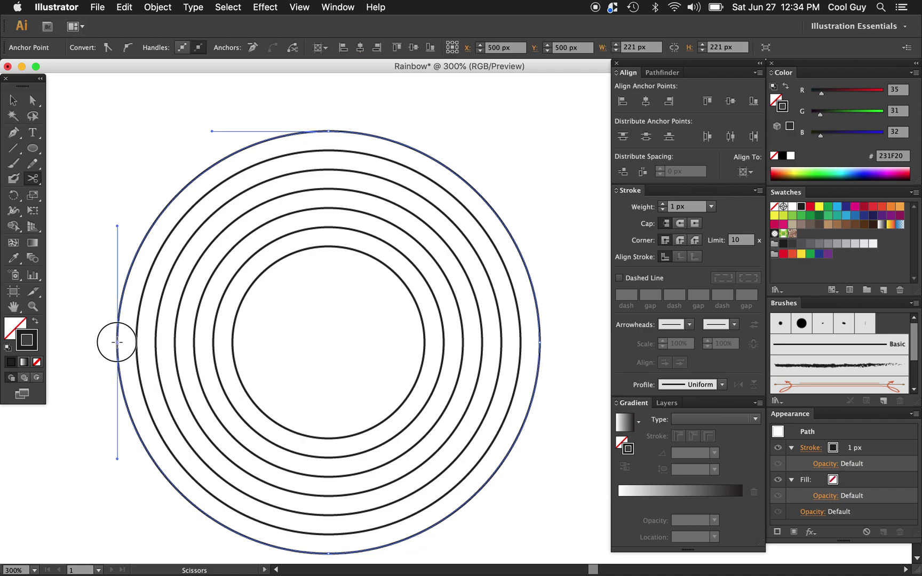
{"action": "left_click", "coordinate": [539, 342]}
{"action": "key", "text": "v"}
{"action": "left_click", "coordinate": [538, 347]}
Cut the second circle at its sides and delete both outer circles' lower halves.
{"action": "left_click", "coordinate": [521, 354]}
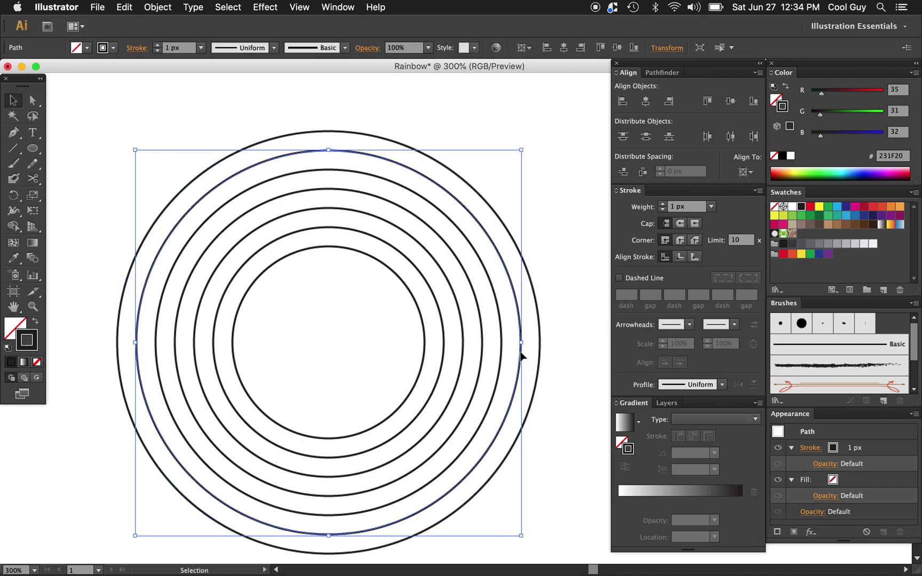
{"action": "key", "text": "c"}
{"action": "left_click", "coordinate": [520, 342]}
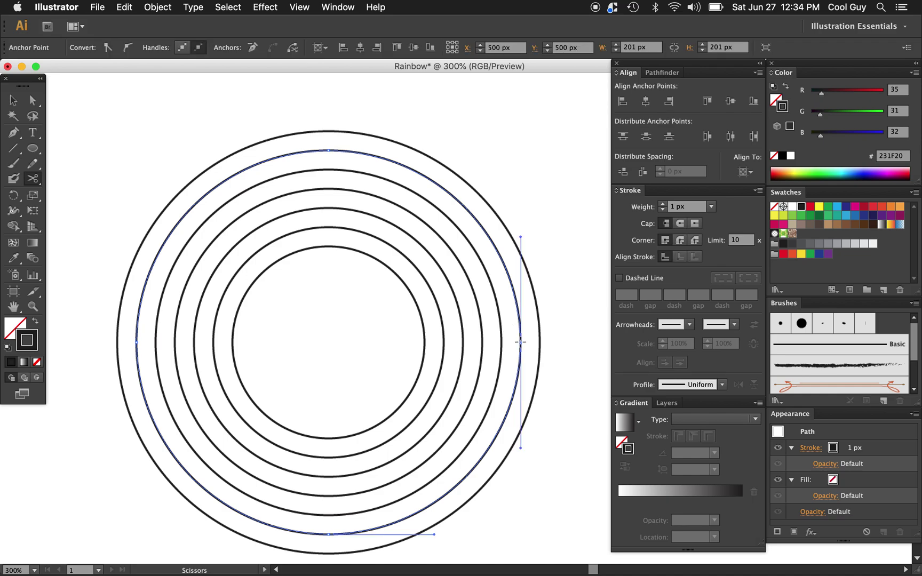
{"action": "left_click", "coordinate": [136, 342]}
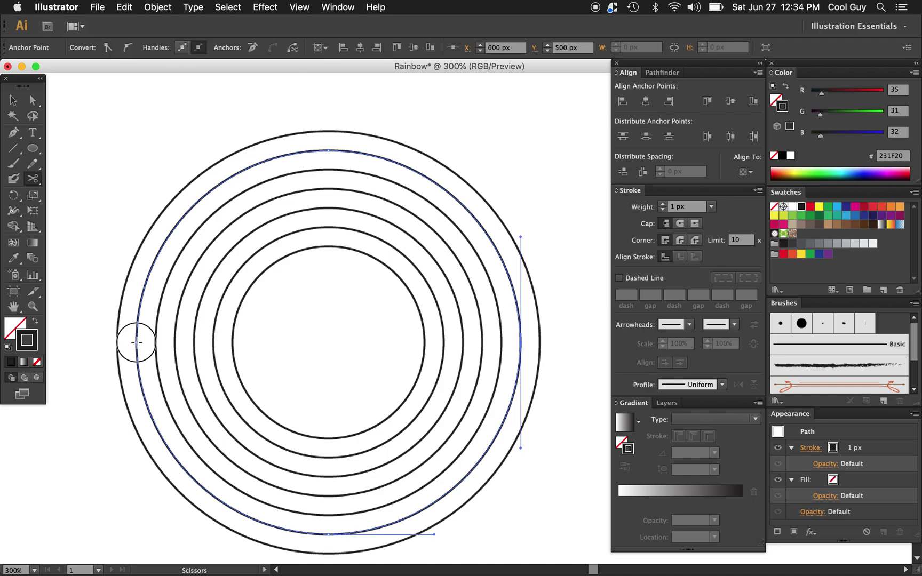
{"action": "key", "text": "v"}
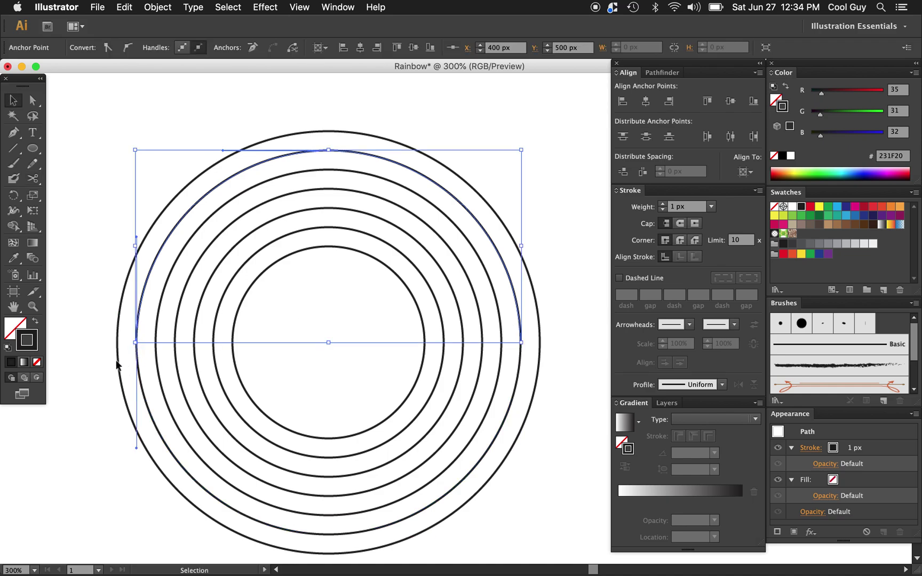
{"action": "left_click", "coordinate": [118, 364]}
{"action": "key", "text": "Delete"}
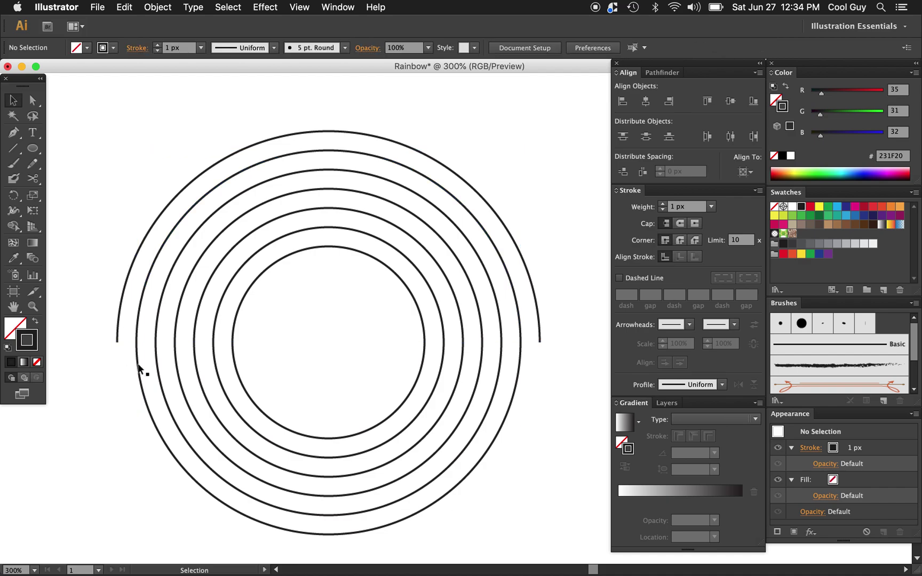
{"action": "left_click", "coordinate": [138, 368]}
{"action": "key", "text": "Delete"}
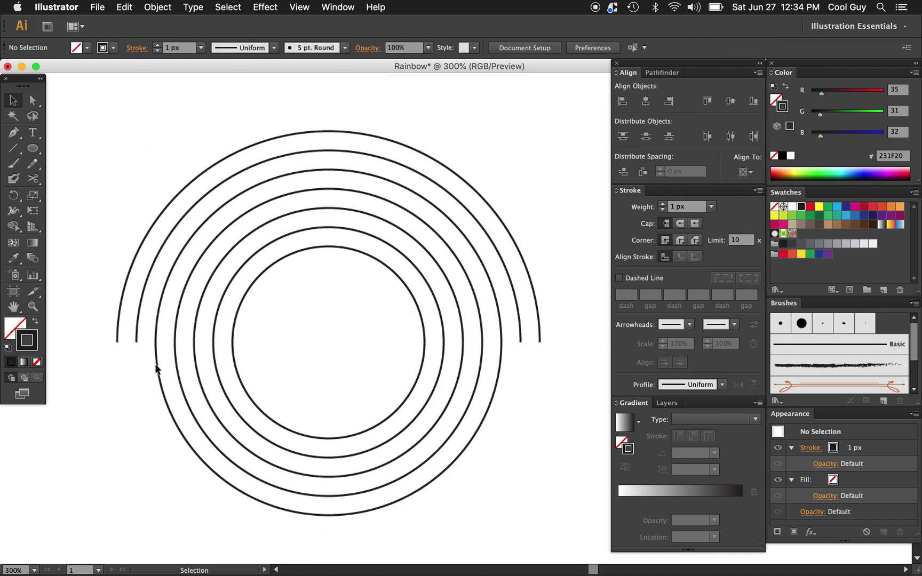
Split the third circle at its left and right points.
{"action": "left_click", "coordinate": [157, 367]}
{"action": "key", "text": "c"}
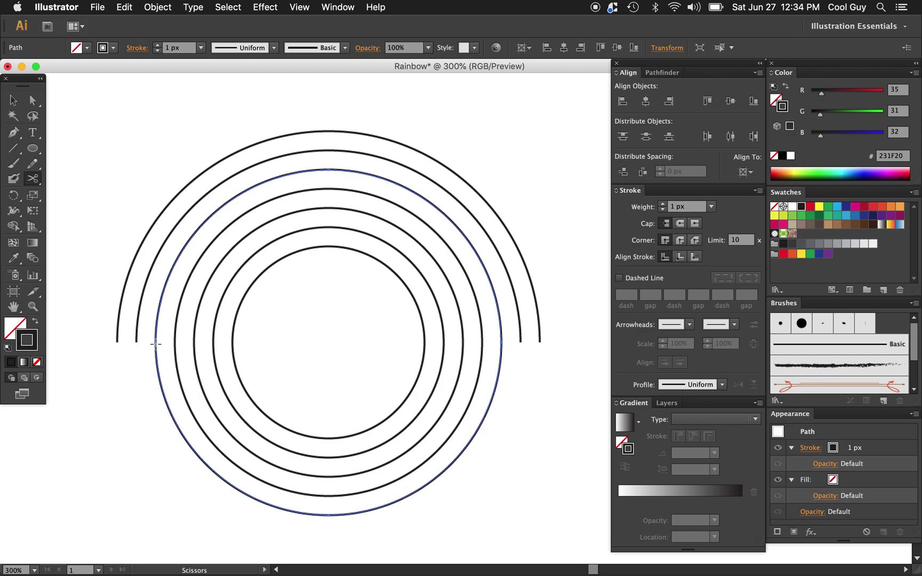
{"action": "left_click", "coordinate": [155, 341]}
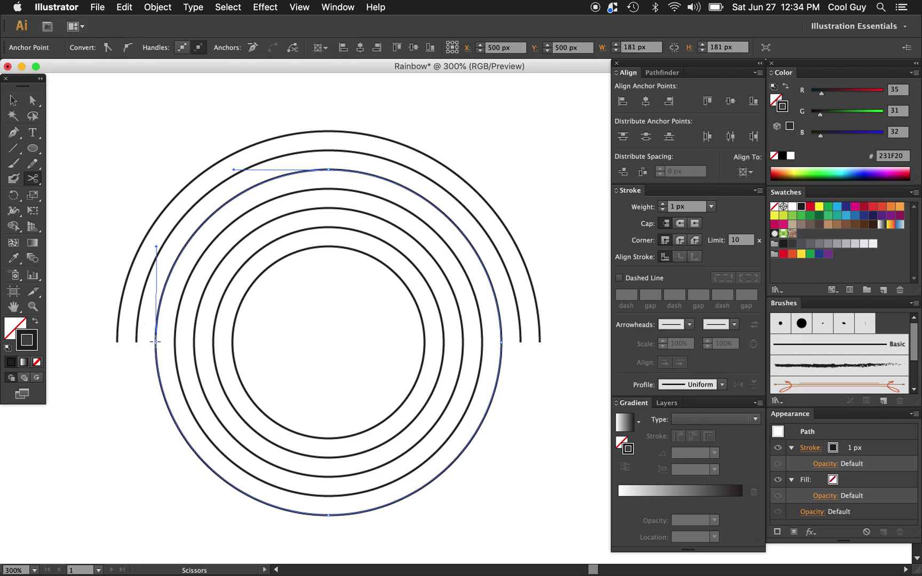
{"action": "left_click", "coordinate": [502, 342]}
{"action": "key", "text": "v"}
{"action": "left_click", "coordinate": [497, 376]}
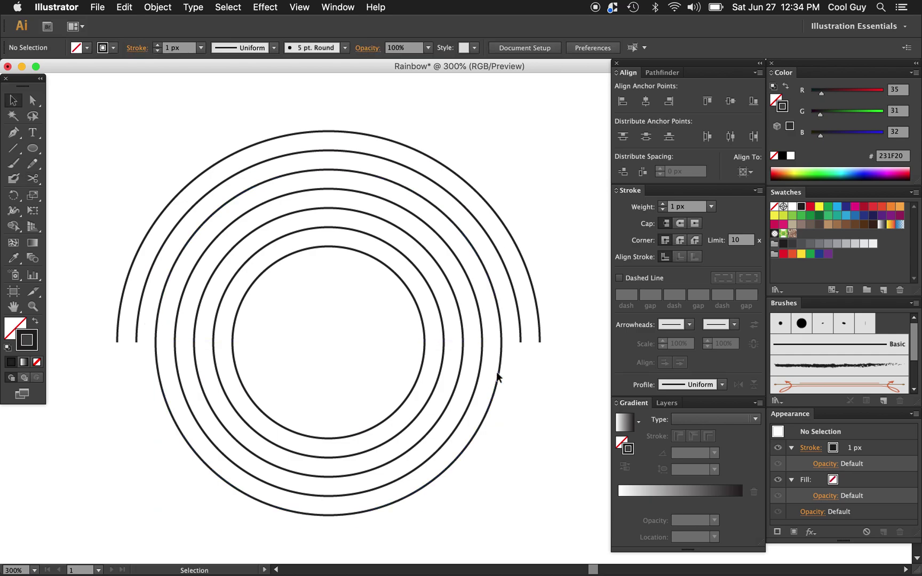
Cut the fourth circle at its left and right points and delete its lower half.
{"action": "left_click", "coordinate": [497, 376]}
{"action": "left_click", "coordinate": [498, 373]}
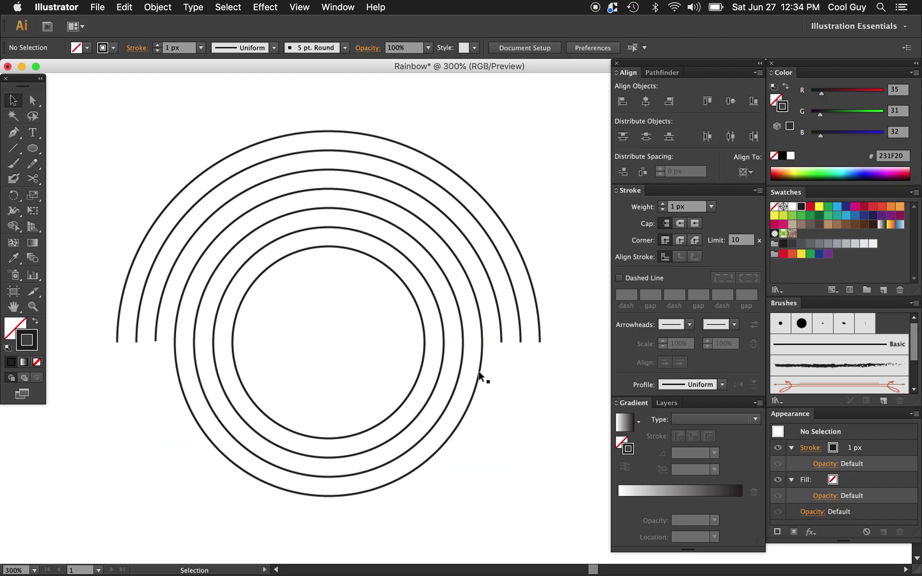
{"action": "left_click", "coordinate": [480, 376]}
{"action": "key", "text": "c"}
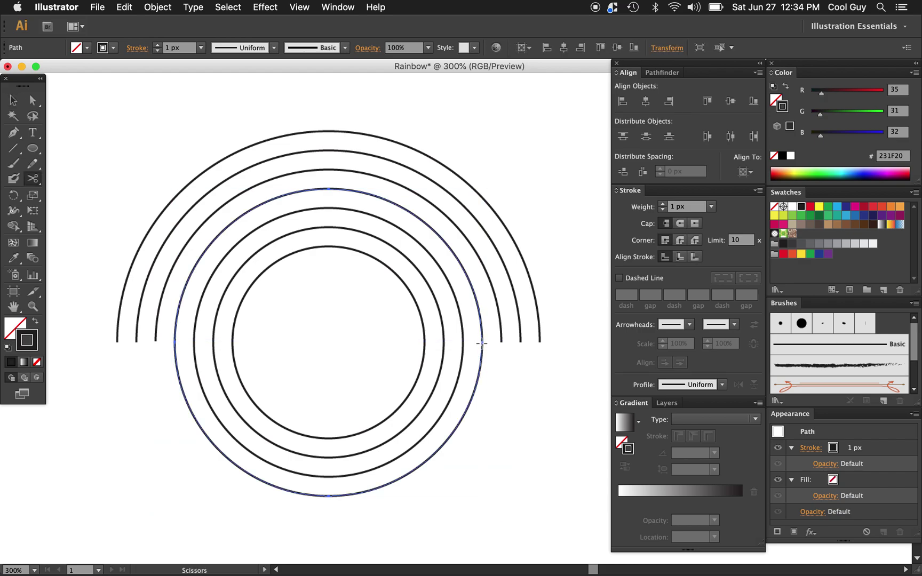
{"action": "left_click", "coordinate": [482, 343]}
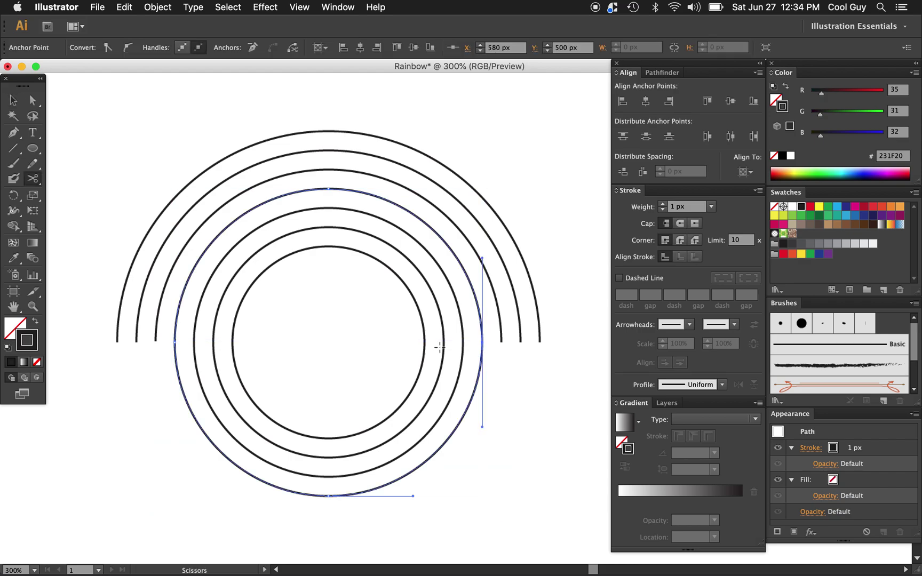
{"action": "left_click", "coordinate": [176, 342]}
{"action": "key", "text": "v"}
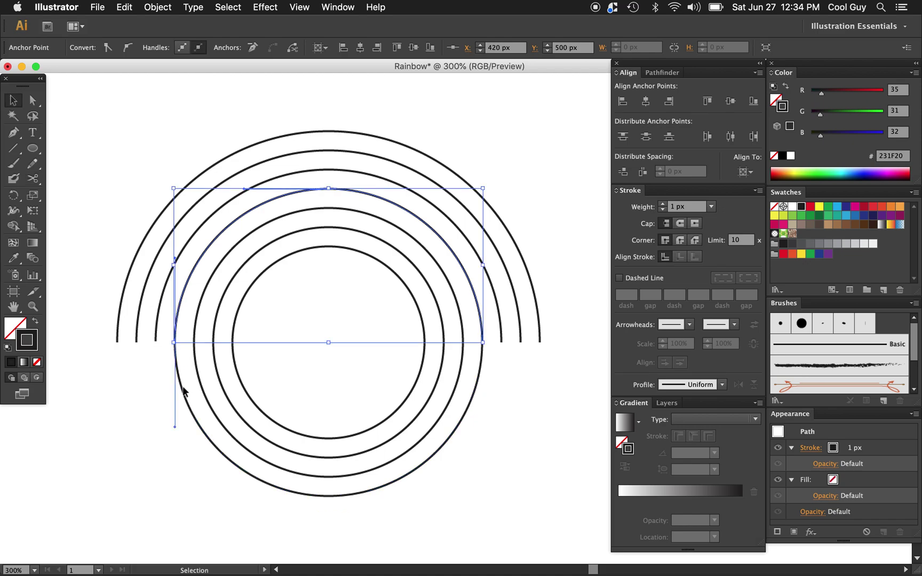
{"action": "left_click", "coordinate": [182, 392]}
{"action": "key", "text": "Delete"}
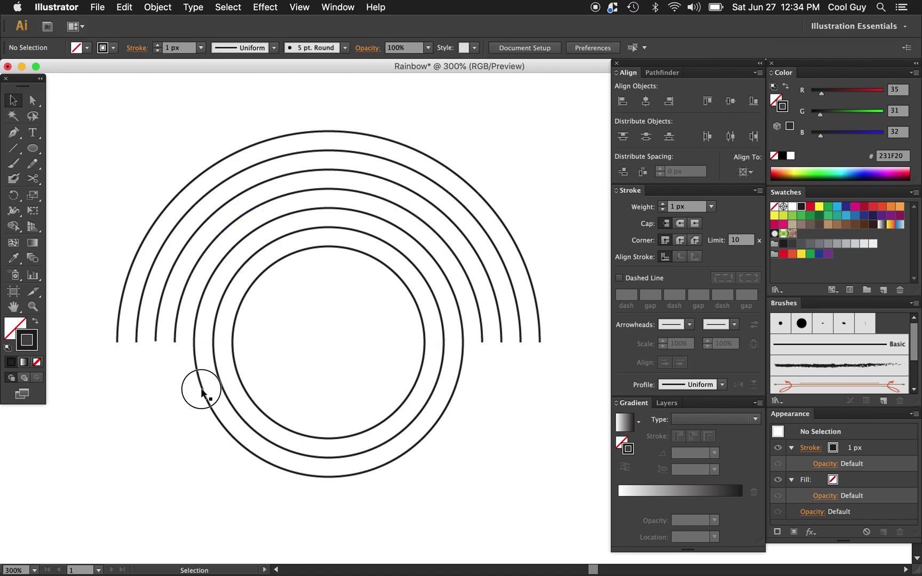
Cut the fifth circle at its sides and remove its lower part.
{"action": "left_click", "coordinate": [203, 393]}
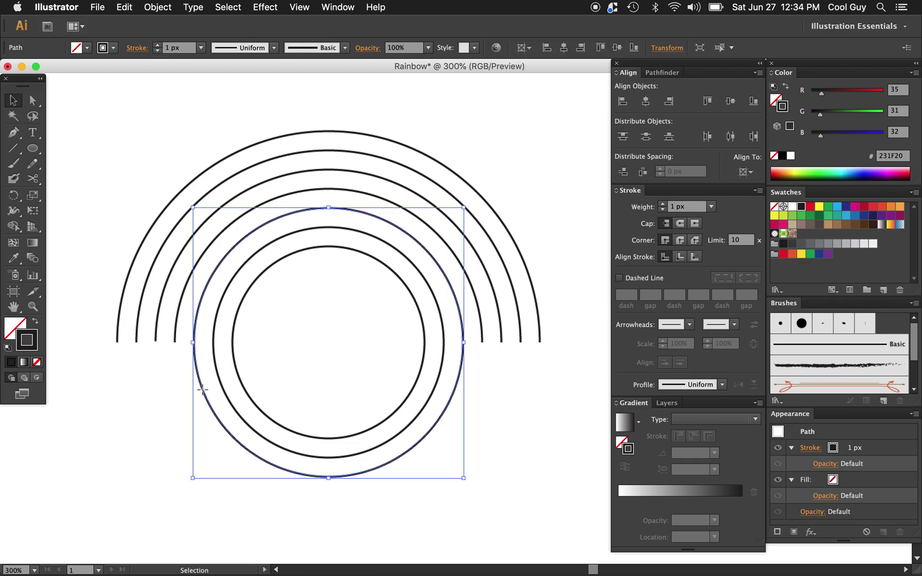
{"action": "key", "text": "c"}
{"action": "left_click", "coordinate": [194, 342]}
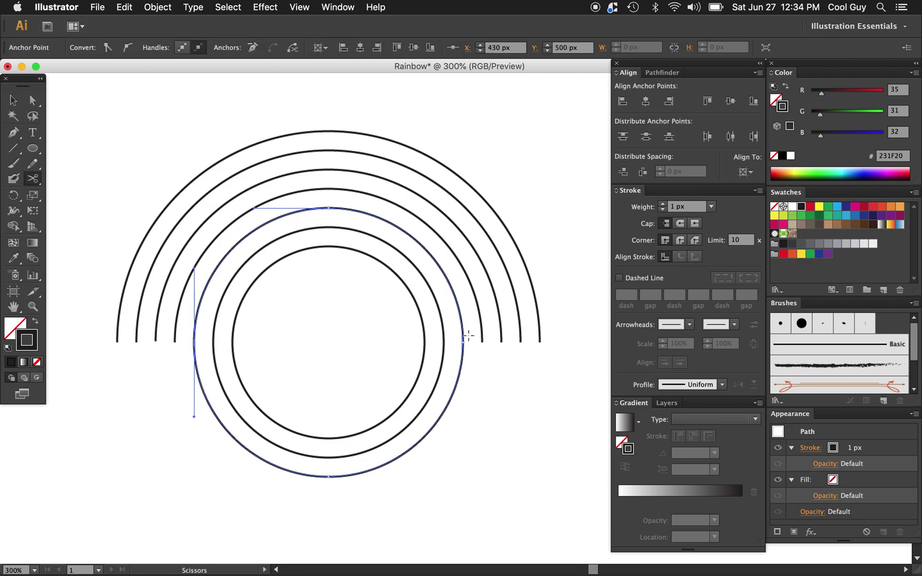
{"action": "left_click", "coordinate": [464, 342]}
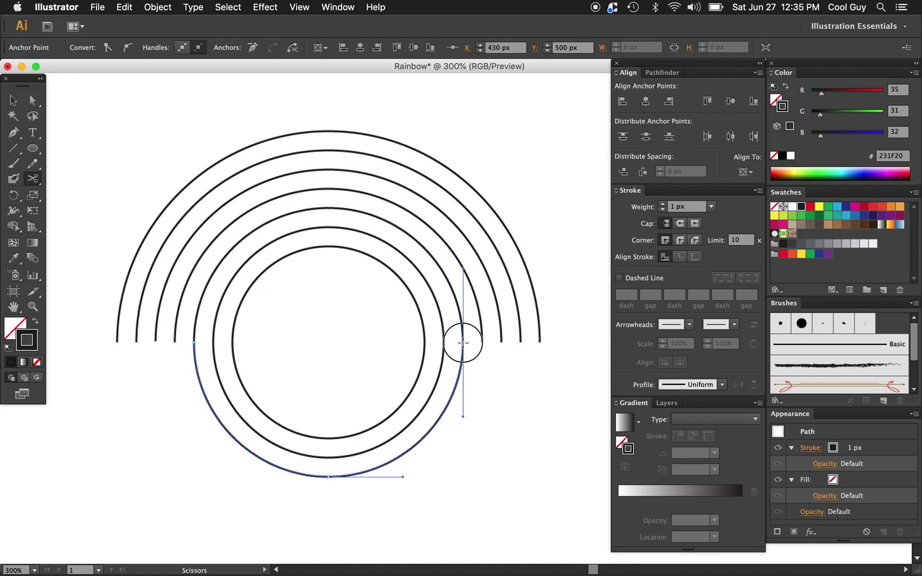
{"action": "key", "text": "v"}
{"action": "key", "text": "Delete"}
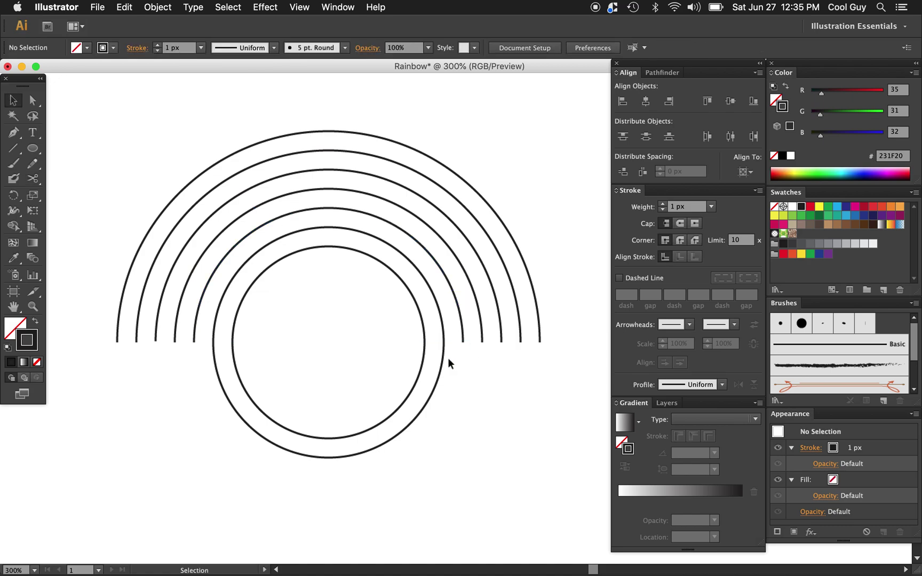
Split the sixth circle at its sides and delete the bottom half.
{"action": "left_click", "coordinate": [443, 363]}
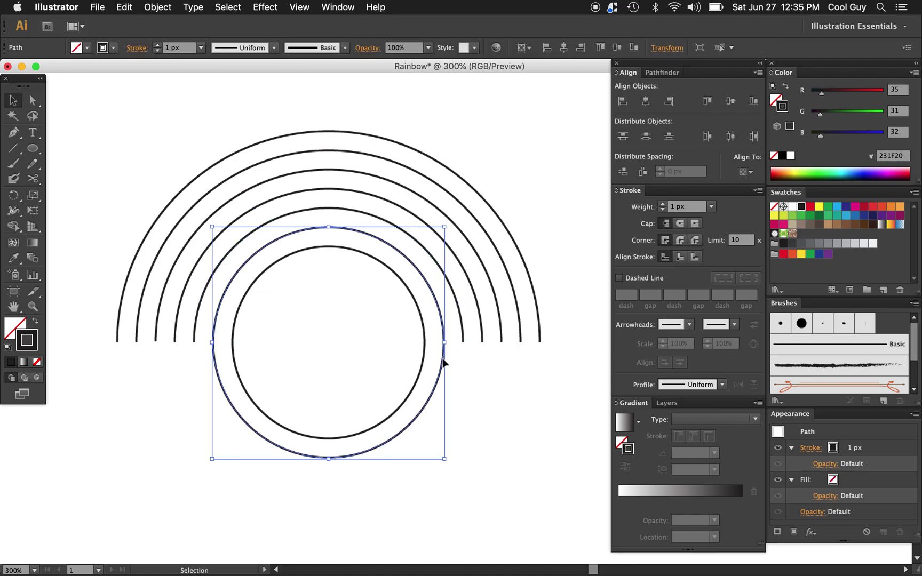
{"action": "key", "text": "c"}
{"action": "left_click", "coordinate": [443, 344]}
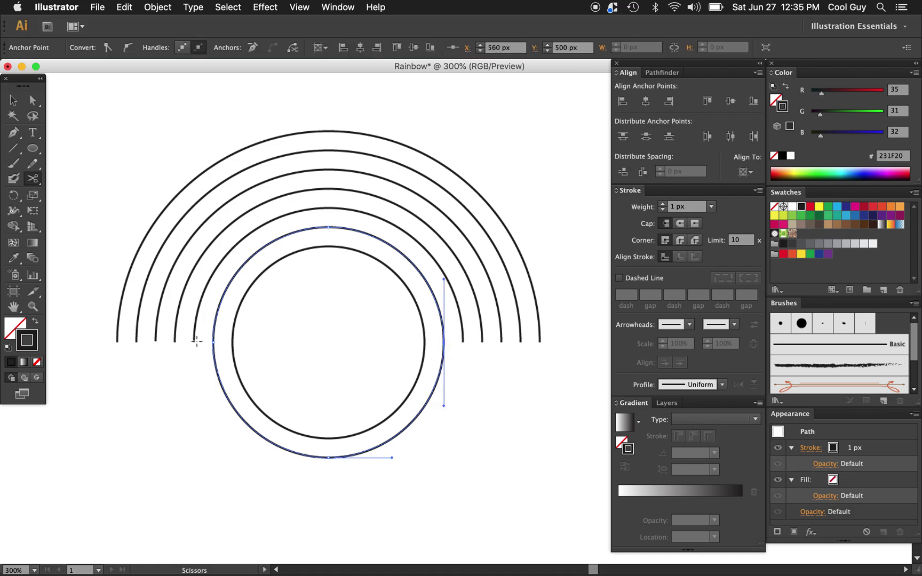
{"action": "left_click", "coordinate": [213, 343]}
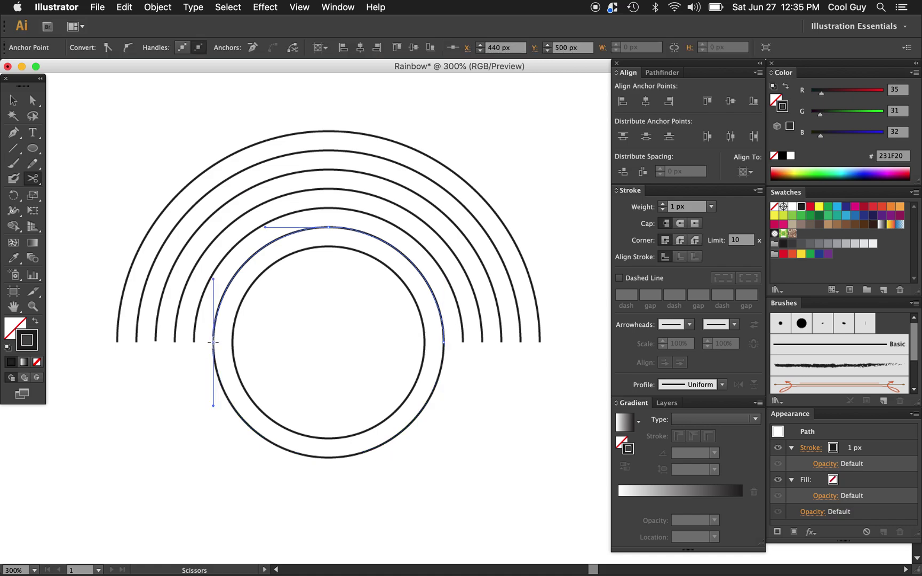
{"action": "key", "text": "v"}
{"action": "left_click", "coordinate": [218, 374]}
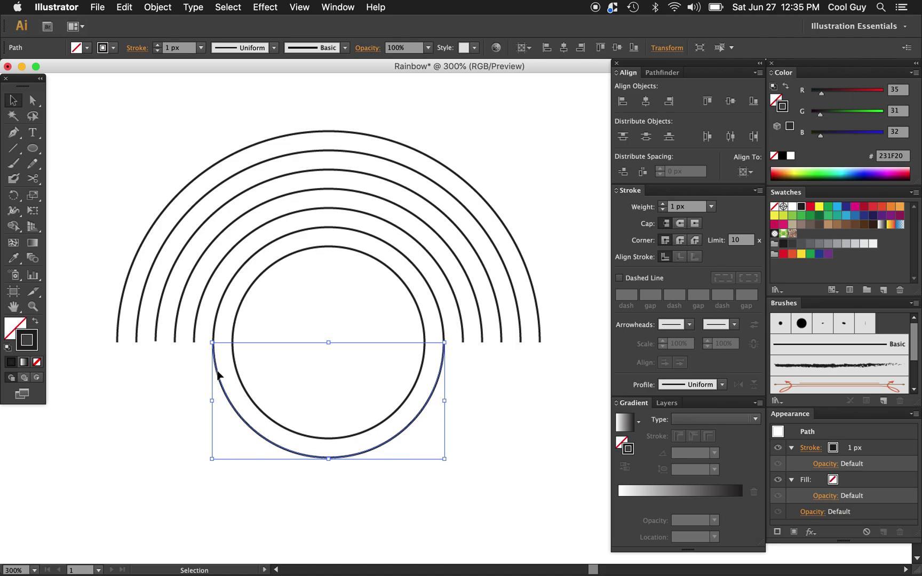
{"action": "key", "text": "Delete"}
Cut the innermost circle at its sides and delete its lower half.
{"action": "left_click", "coordinate": [233, 368]}
{"action": "key", "text": "c"}
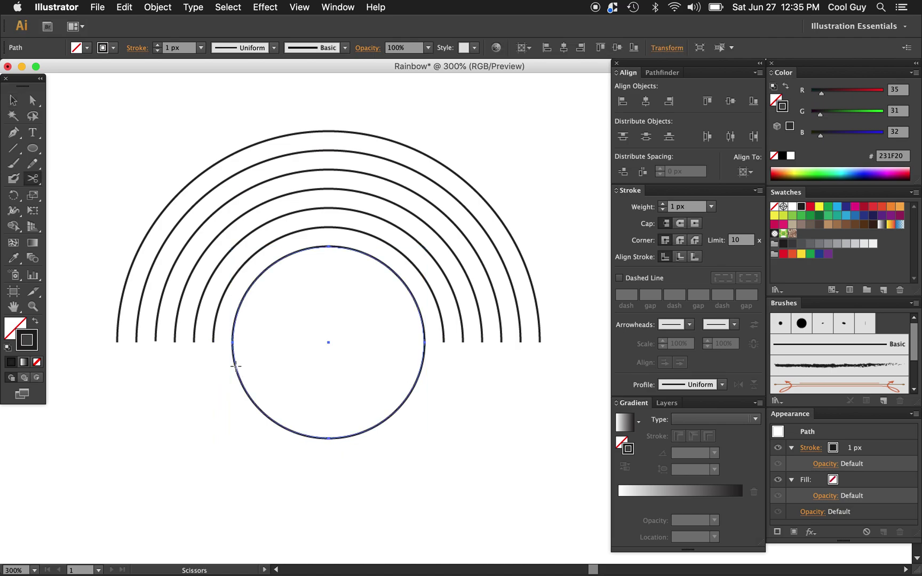
{"action": "left_click", "coordinate": [232, 343]}
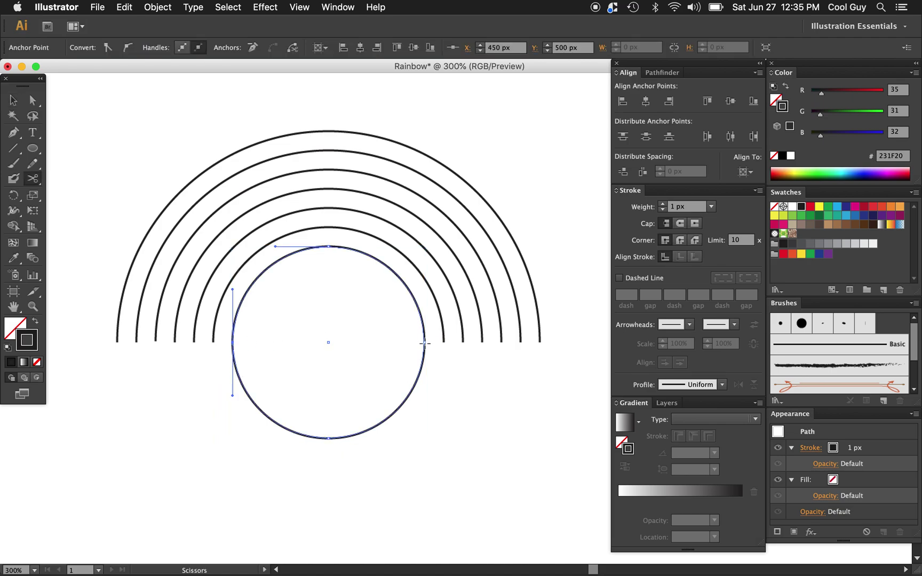
{"action": "left_click", "coordinate": [425, 342]}
{"action": "key", "text": "v"}
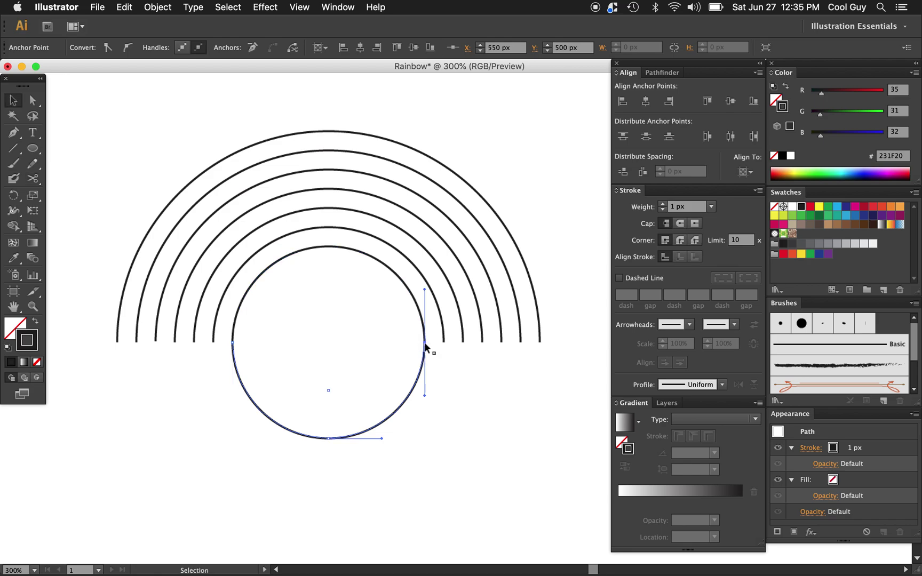
{"action": "left_click", "coordinate": [422, 374]}
{"action": "left_click", "coordinate": [418, 370]}
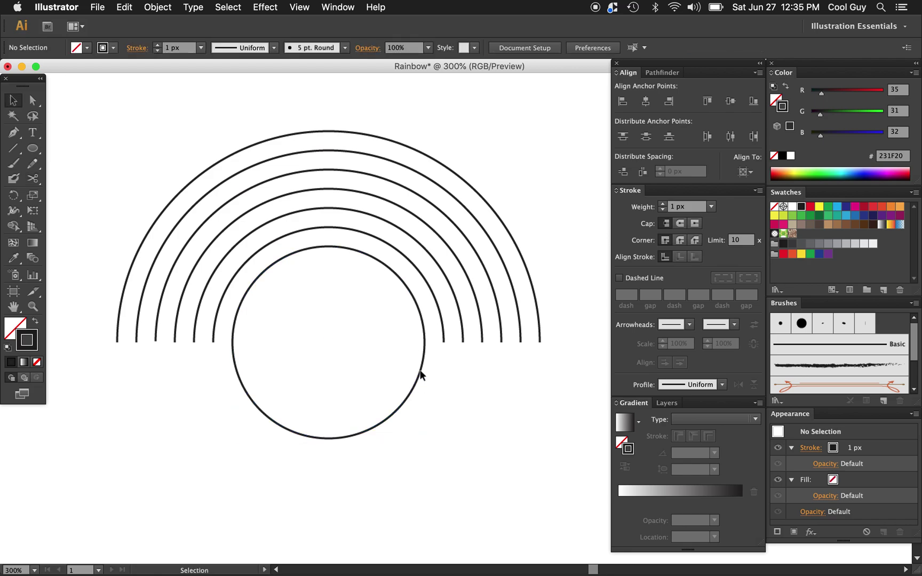
{"action": "left_click", "coordinate": [419, 370]}
{"action": "key", "text": "Delete"}
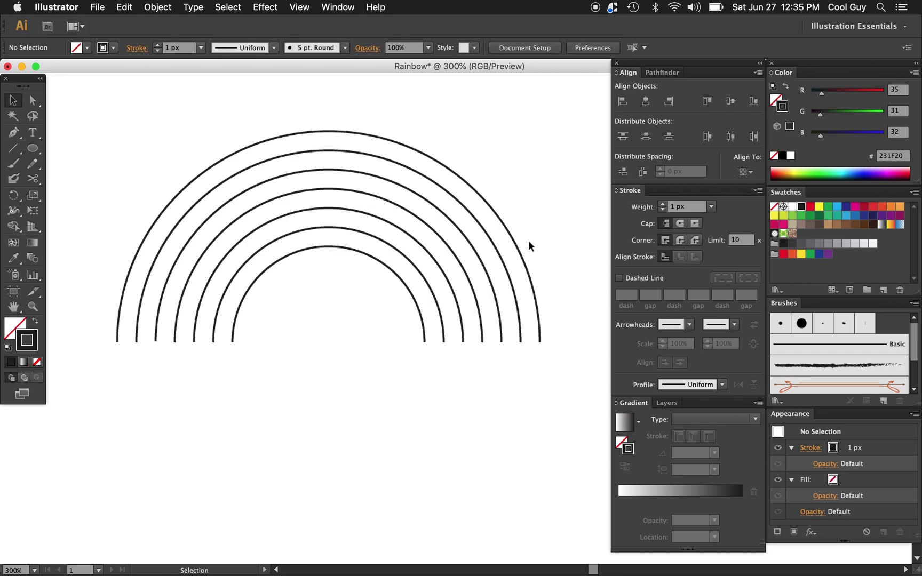
Select all seven arcs and raise their stroke weight to 7 px.
{"action": "left_click_drag", "start_coordinate": [536, 233], "coordinate": [363, 378]}
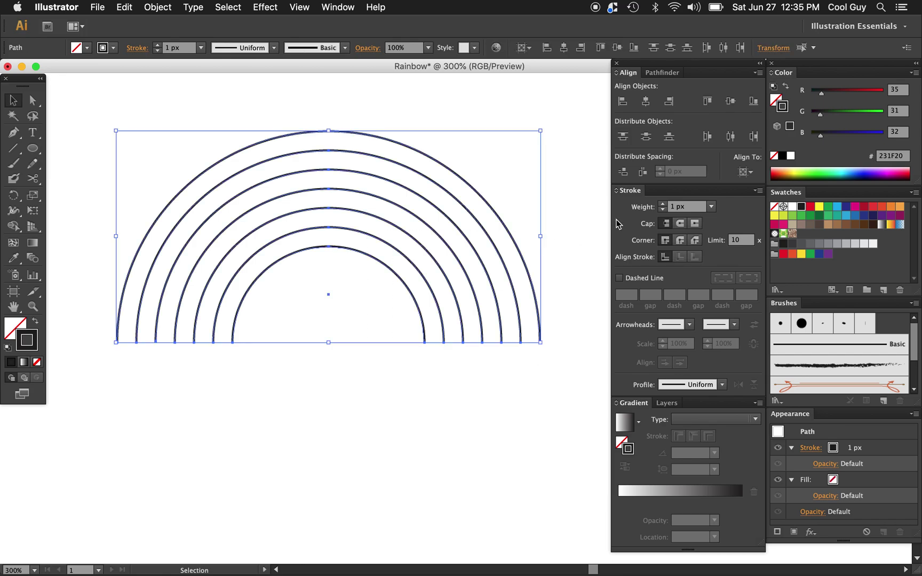
{"action": "left_click", "coordinate": [663, 205]}
{"action": "left_click", "coordinate": [664, 205]}
{"action": "left_click", "coordinate": [663, 205]}
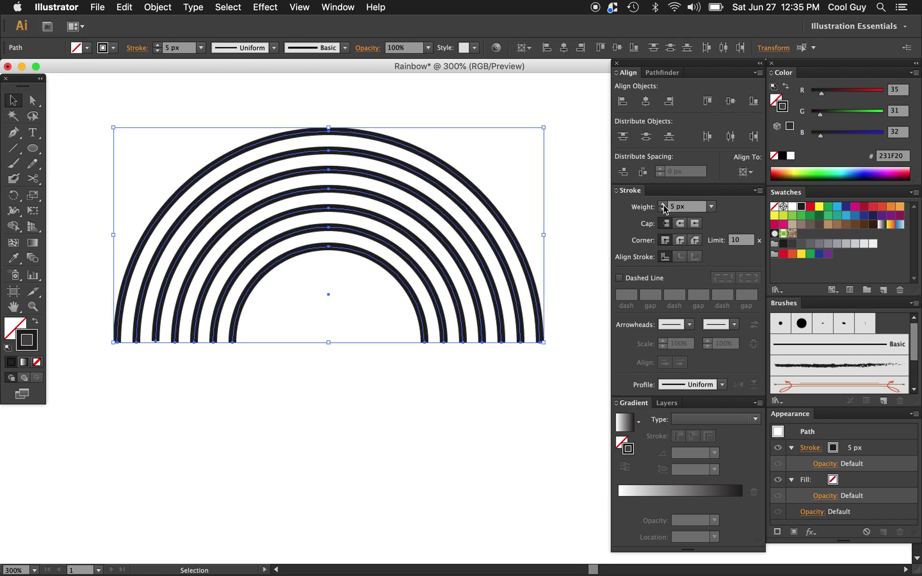
{"action": "left_click", "coordinate": [664, 204]}
{"action": "left_click", "coordinate": [664, 205]}
Type 'ROYBIV' above the rainbow and nudge it slightly into place.
{"action": "left_click", "coordinate": [588, 233]}
{"action": "scroll", "coordinate": [588, 233], "scroll_direction": "up", "scroll_amount": 3}
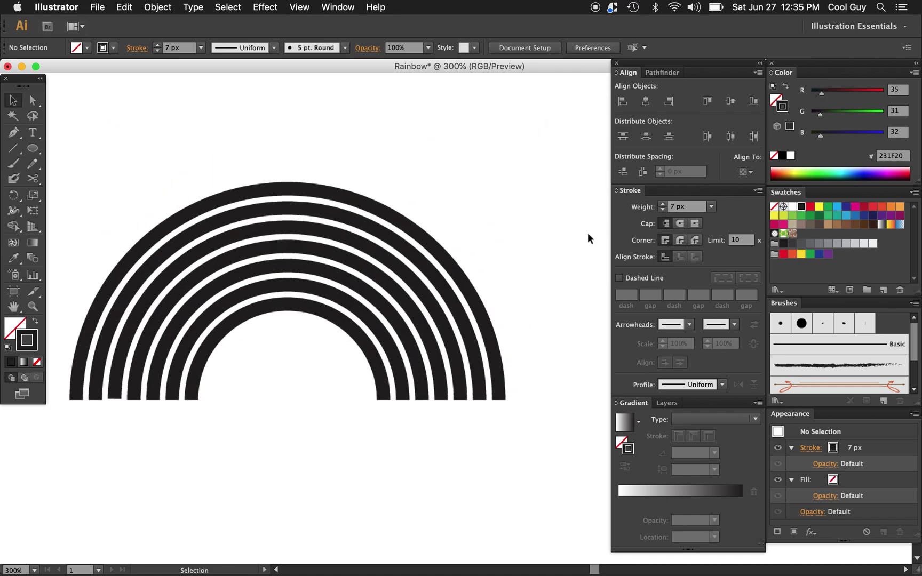
{"action": "key", "text": "t"}
{"action": "left_click", "coordinate": [372, 113]}
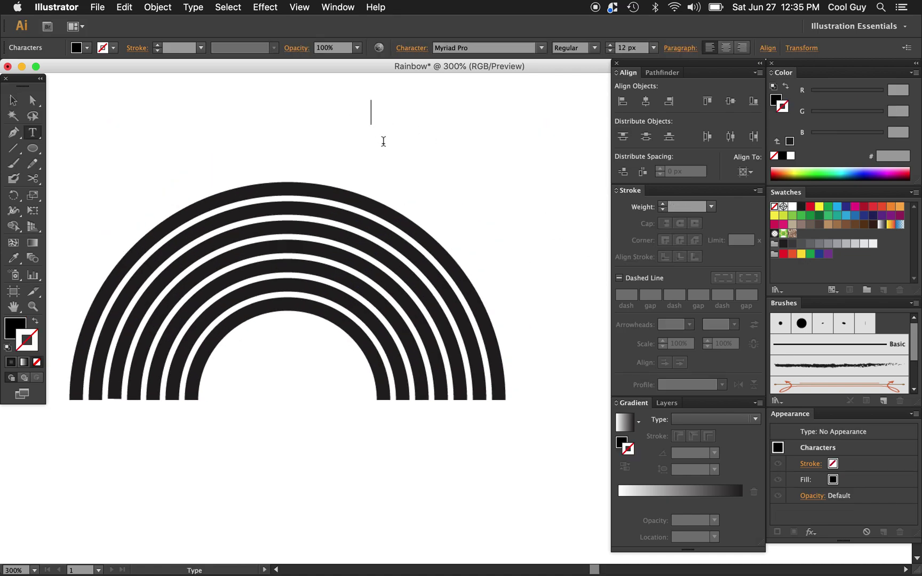
{"action": "type", "text": "ROYBIV"}
{"action": "key", "text": "Escape"}
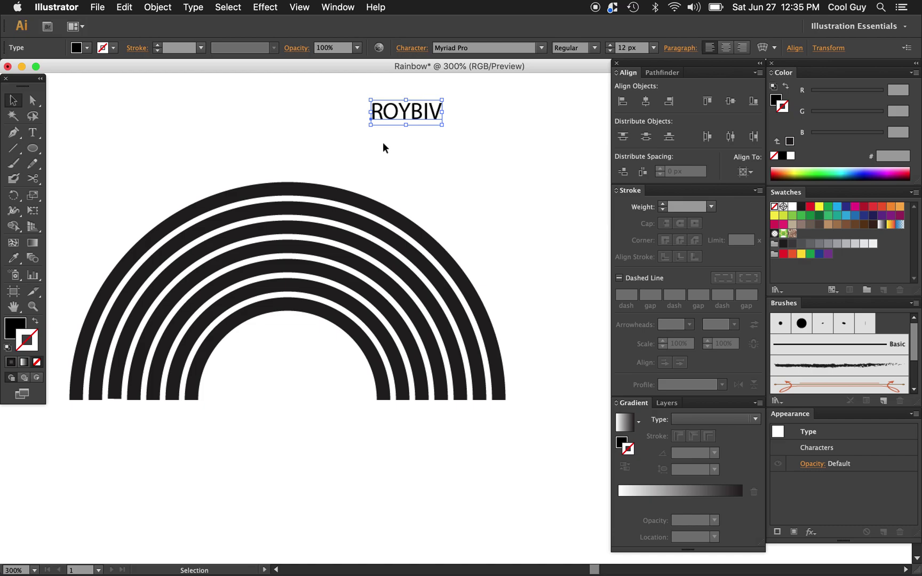
{"action": "left_click_drag", "start_coordinate": [417, 123], "coordinate": [414, 128]}
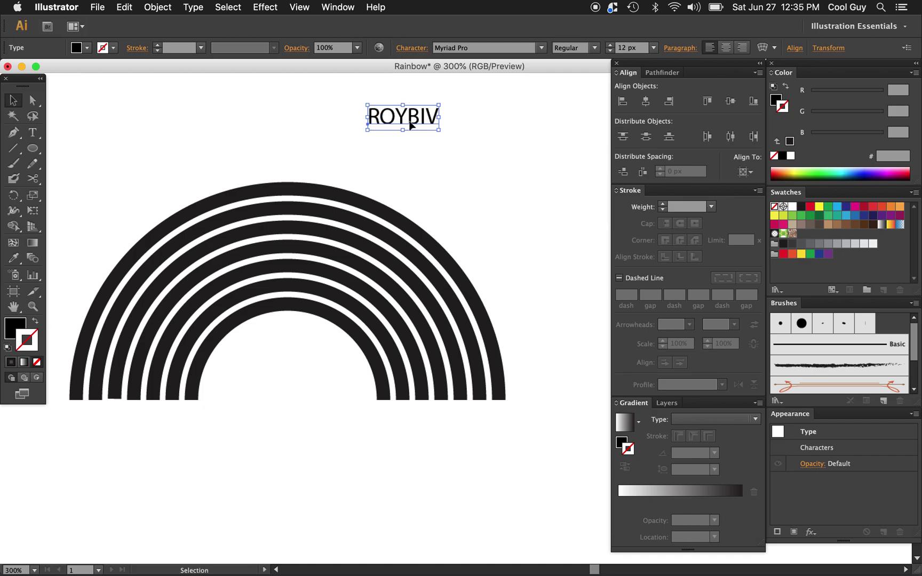
Edit the text to read 'ROY G BIV' and shift it left above the rainbow.
{"action": "double_click", "coordinate": [408, 117]}
{"action": "type", "text": "G"}
{"action": "key", "text": "Escape"}
{"action": "double_click", "coordinate": [408, 118]}
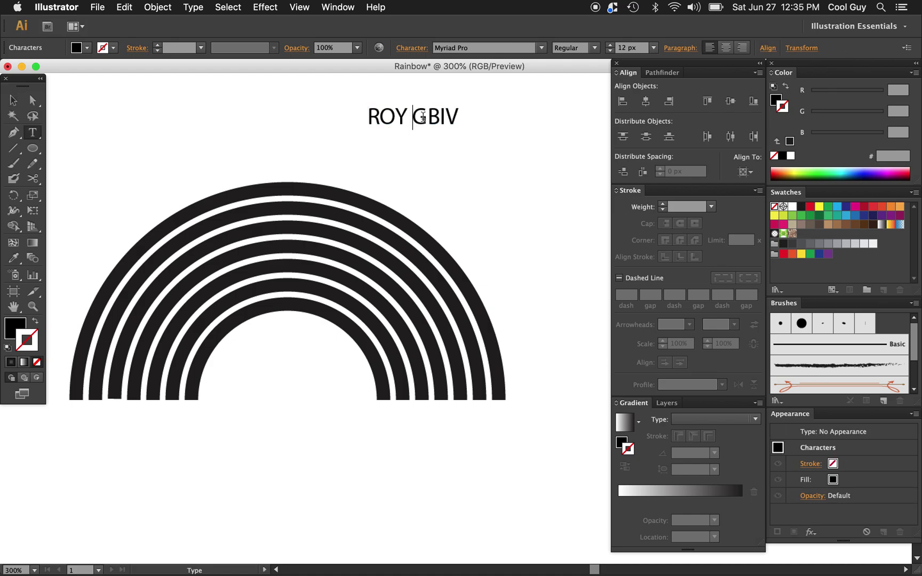
{"action": "left_click", "coordinate": [429, 117]}
{"action": "key", "text": "Escape"}
{"action": "left_click_drag", "start_coordinate": [444, 120], "coordinate": [430, 138]}
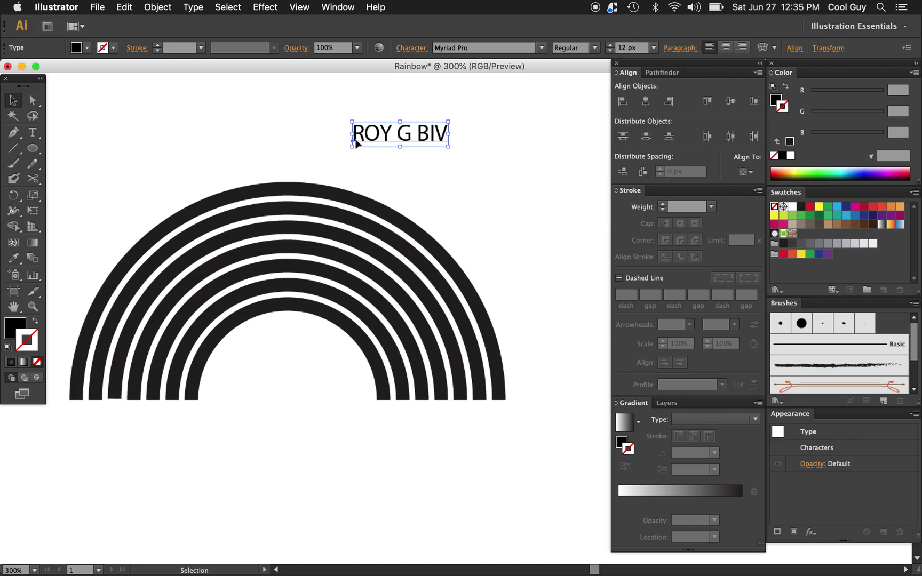
Colour the outer three arcs red, orange and yellow.
{"action": "left_click", "coordinate": [372, 209]}
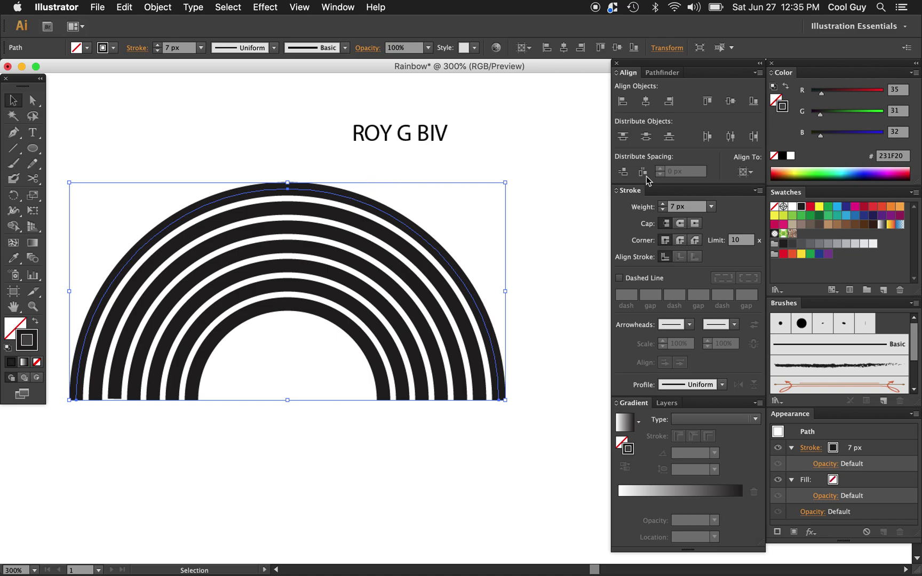
{"action": "left_click", "coordinate": [811, 207]}
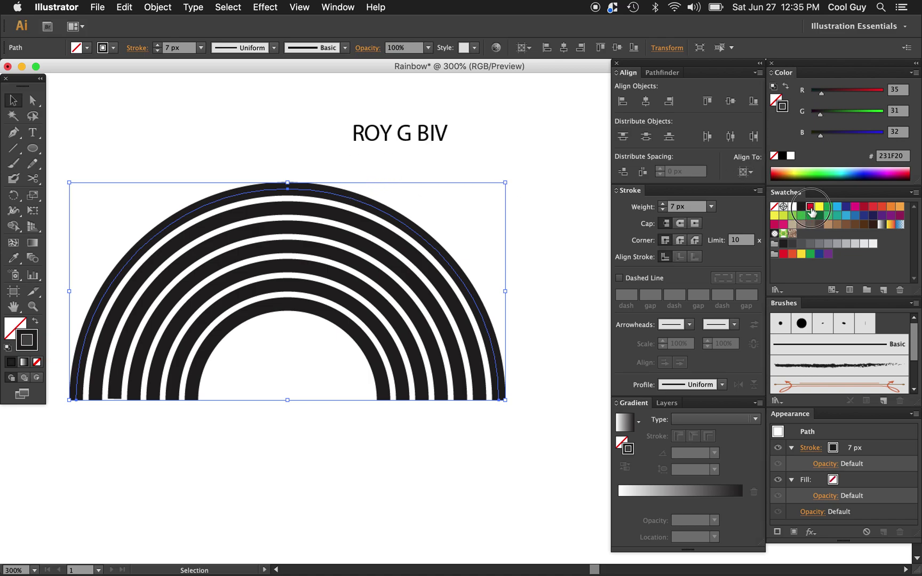
{"action": "left_click", "coordinate": [432, 273]}
{"action": "left_click", "coordinate": [432, 272]}
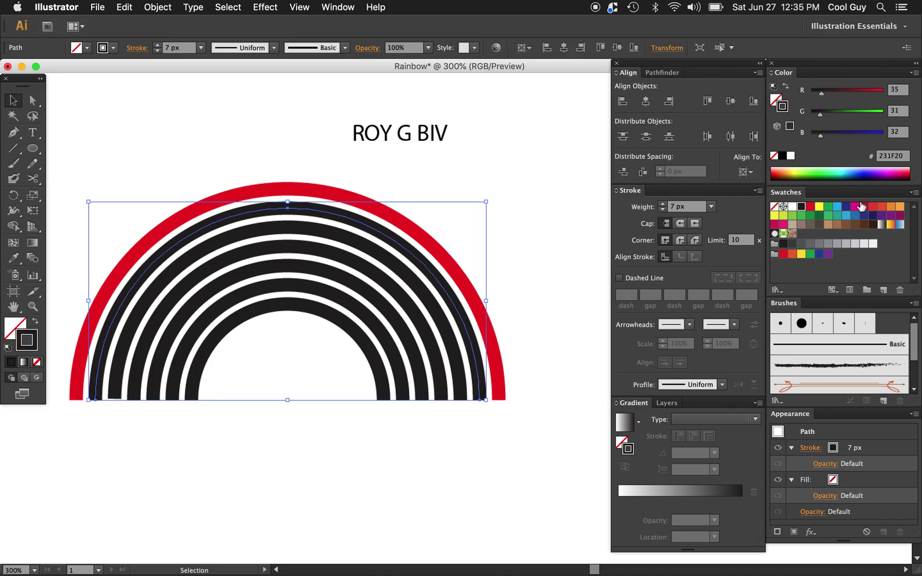
{"action": "left_click", "coordinate": [888, 208]}
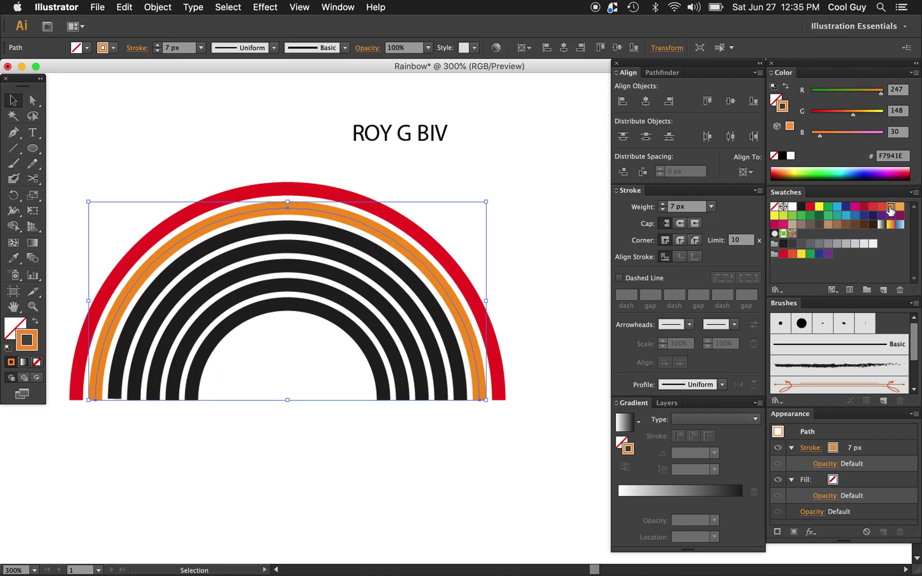
{"action": "left_click", "coordinate": [405, 276]}
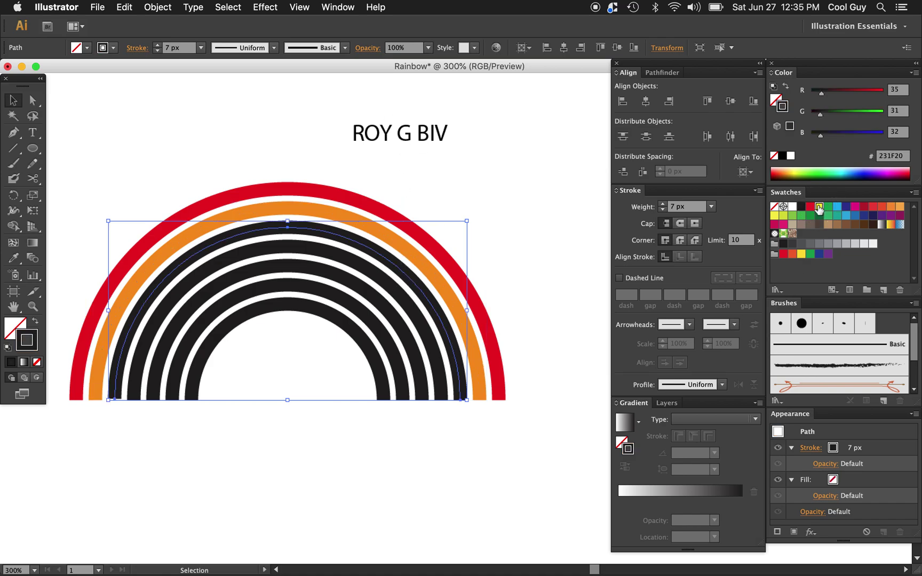
{"action": "left_click", "coordinate": [820, 207]}
Colour the inner four arcs green, light blue, dark blue and purple, and delete the ROY G BIV label.
{"action": "left_click", "coordinate": [414, 311]}
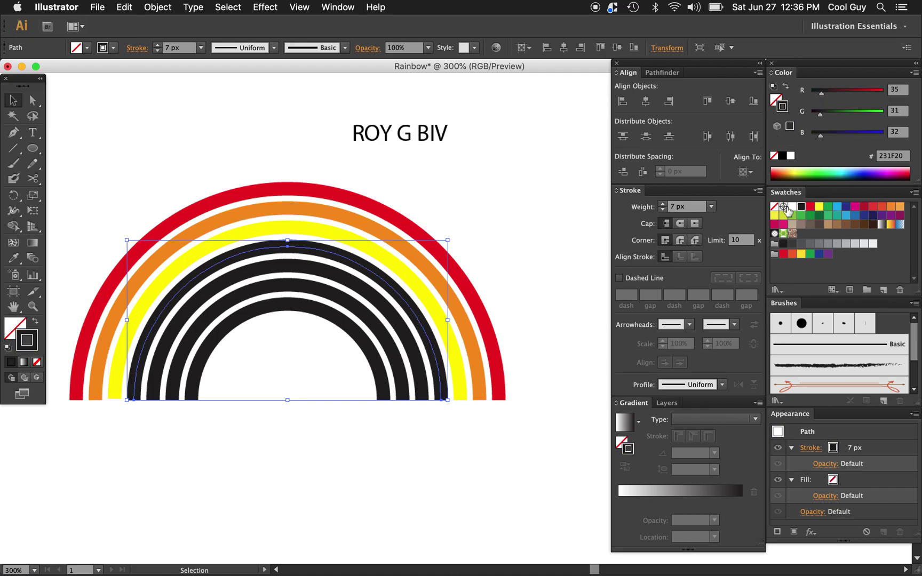
{"action": "left_click", "coordinate": [828, 206]}
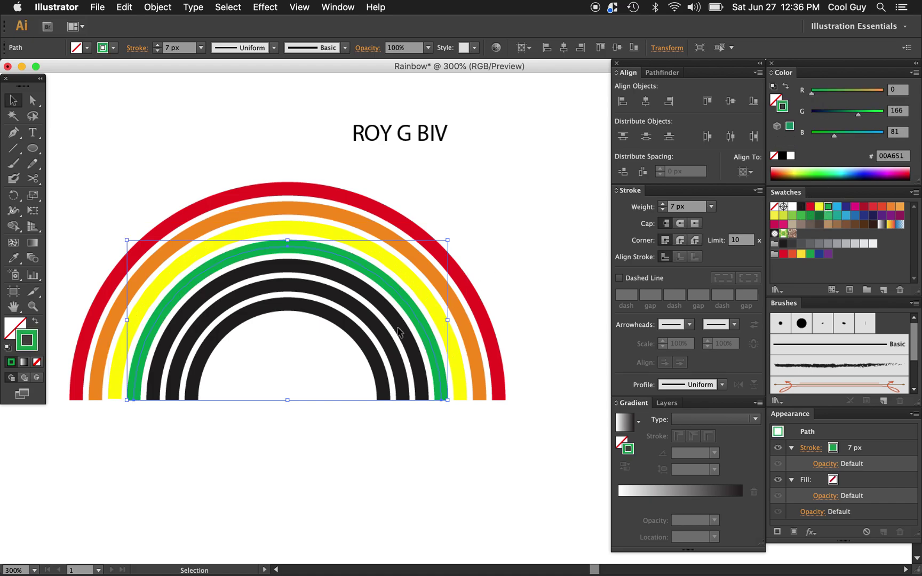
{"action": "left_click", "coordinate": [404, 331]}
{"action": "left_click", "coordinate": [835, 210]}
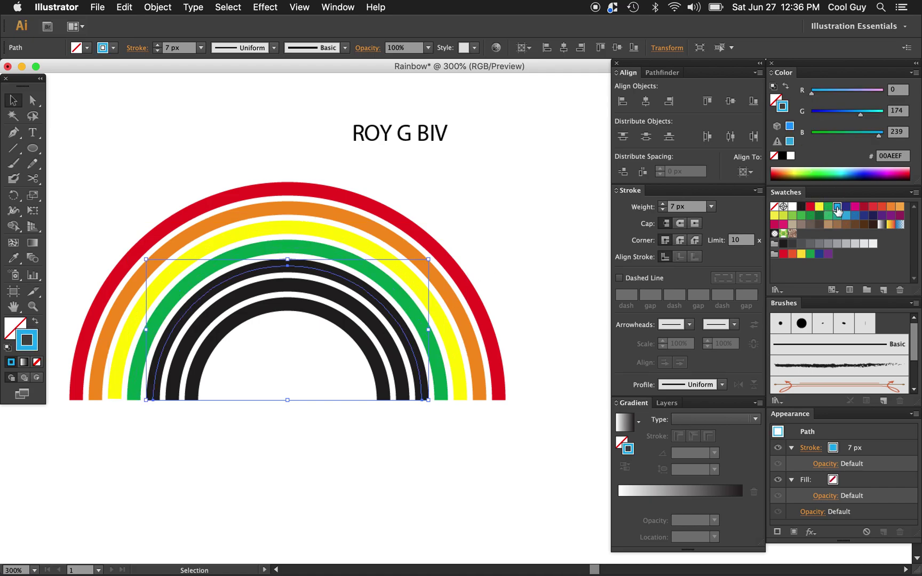
{"action": "left_click", "coordinate": [378, 323]}
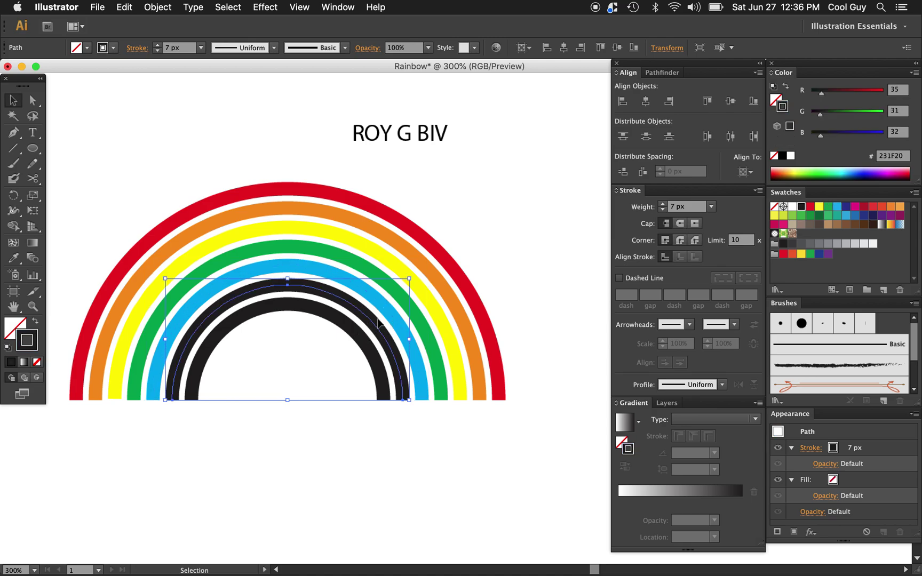
{"action": "left_click", "coordinate": [847, 207]}
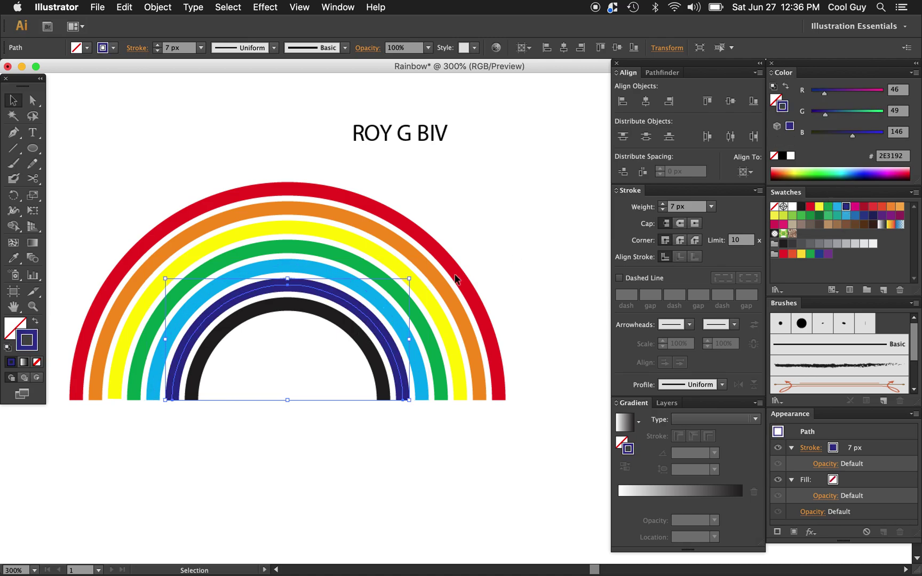
{"action": "left_click", "coordinate": [375, 345]}
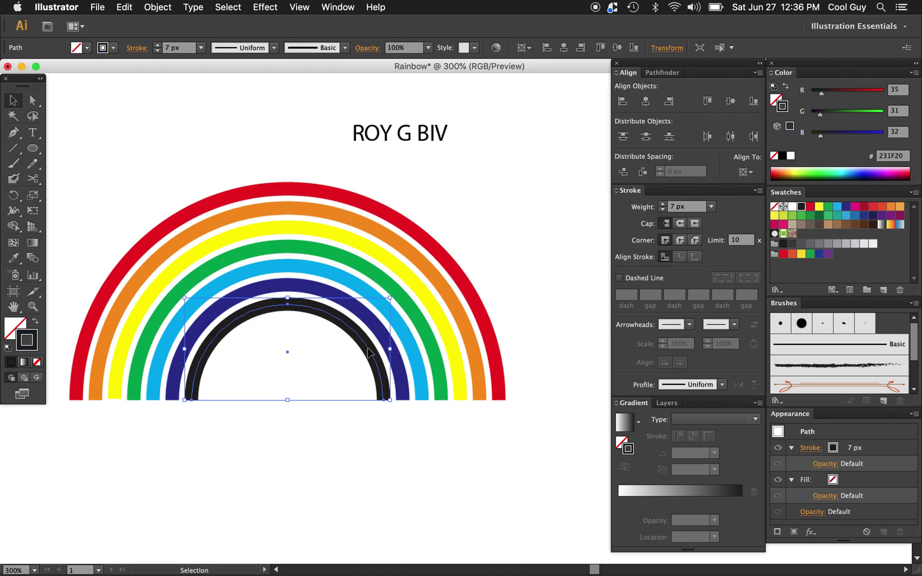
{"action": "left_click", "coordinate": [881, 216]}
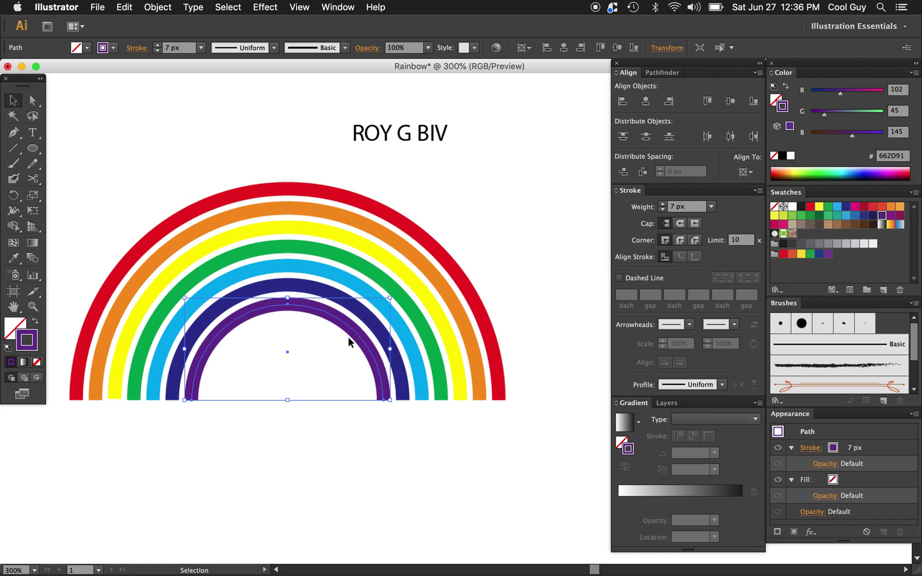
{"action": "left_click", "coordinate": [426, 134]}
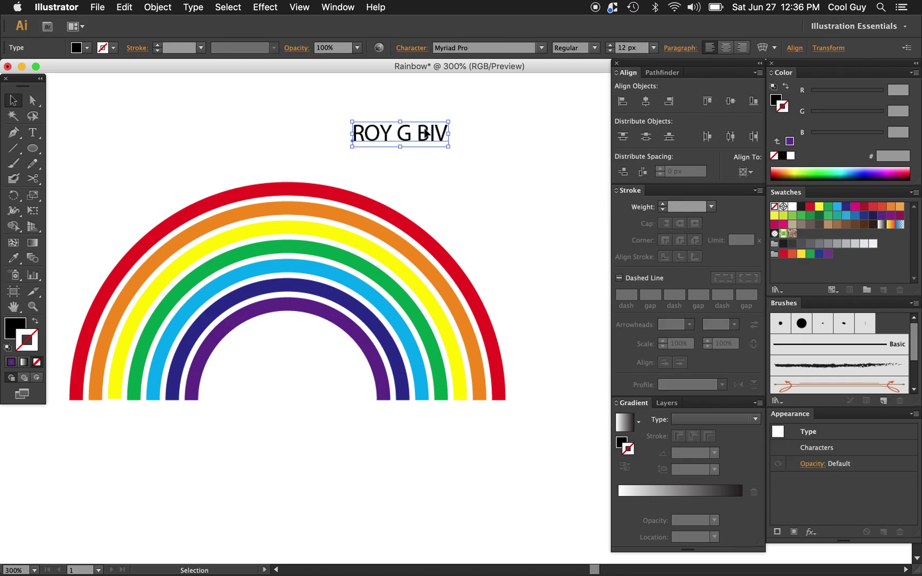
{"action": "key", "text": "Delete"}
Select all seven arcs and try cap and corner options before thickening their strokes.
{"action": "left_click", "coordinate": [484, 272], "text": "alt+super"}
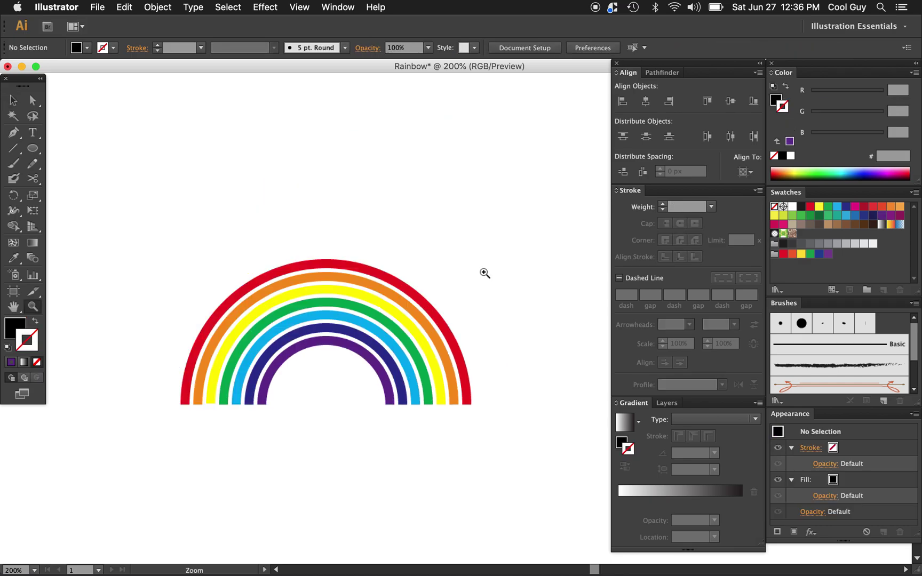
{"action": "left_click_drag", "start_coordinate": [487, 264], "coordinate": [361, 393]}
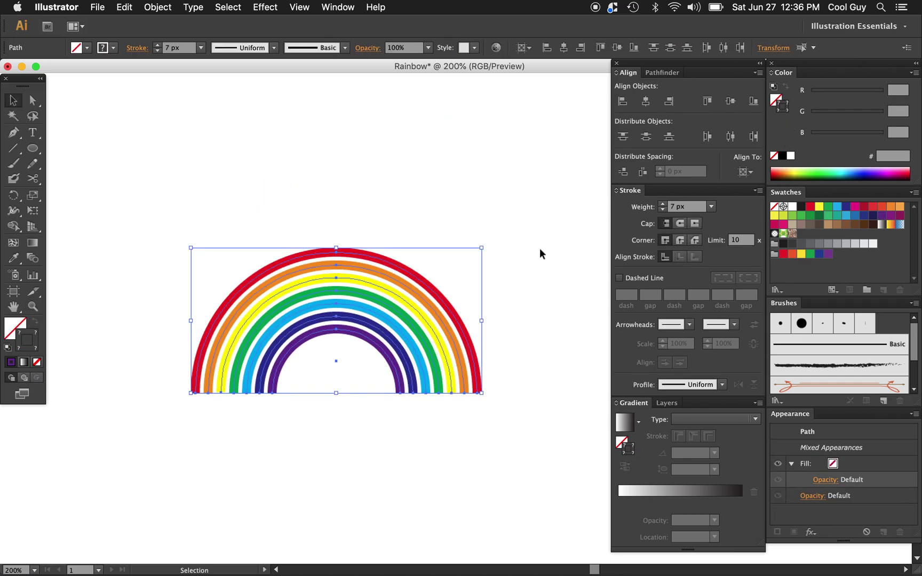
{"action": "left_click", "coordinate": [680, 223]}
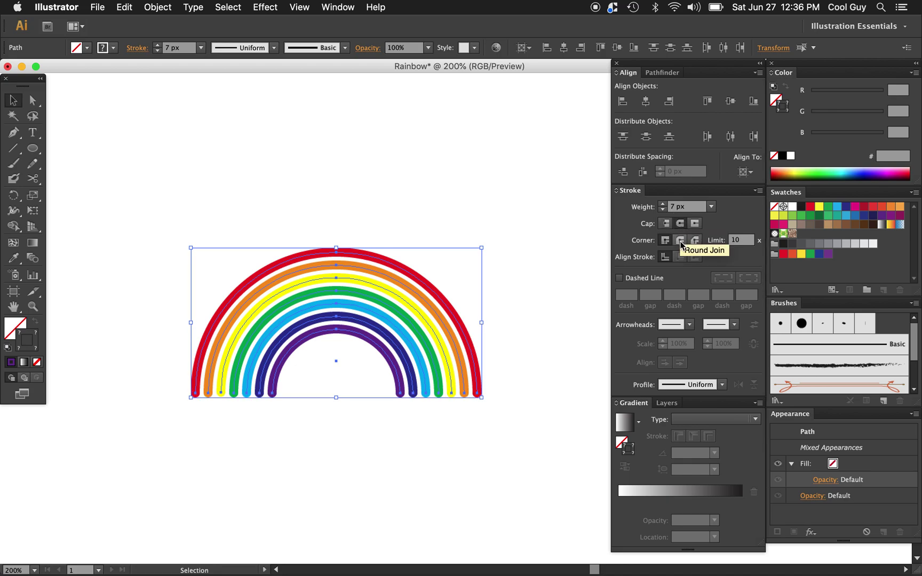
{"action": "left_click", "coordinate": [680, 241]}
{"action": "left_click", "coordinate": [665, 223]}
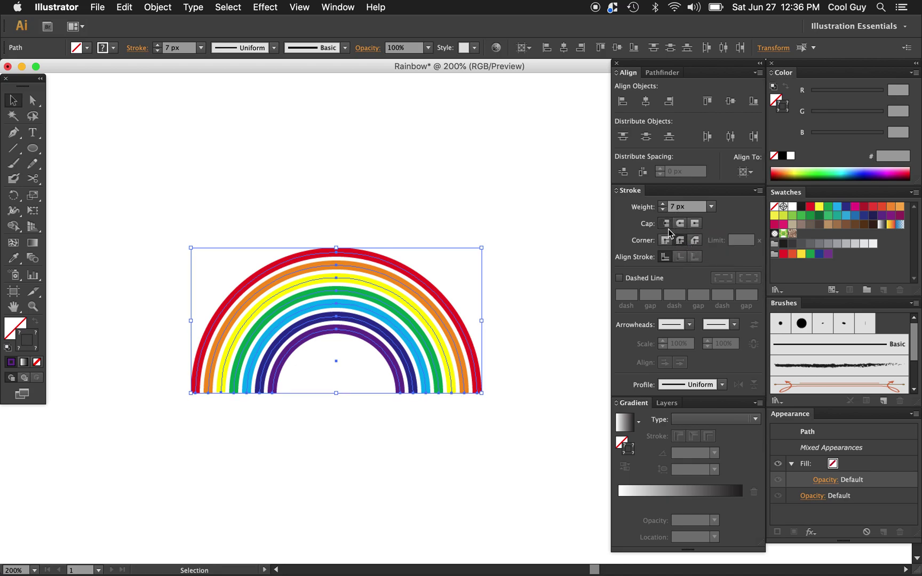
{"action": "left_click", "coordinate": [664, 241]}
{"action": "left_click", "coordinate": [663, 204]}
{"action": "left_click", "coordinate": [663, 204]}
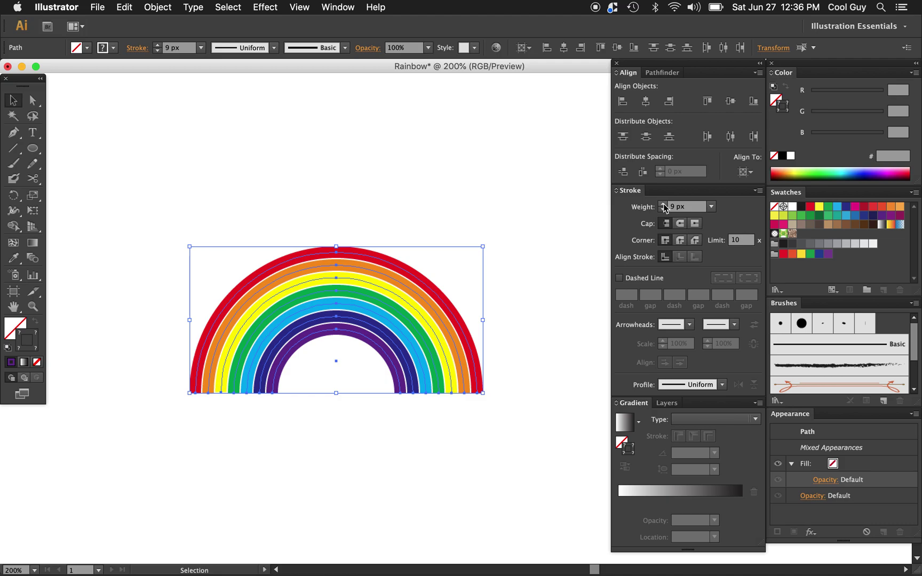
{"action": "left_click", "coordinate": [663, 204]}
{"action": "left_click", "coordinate": [500, 213]}
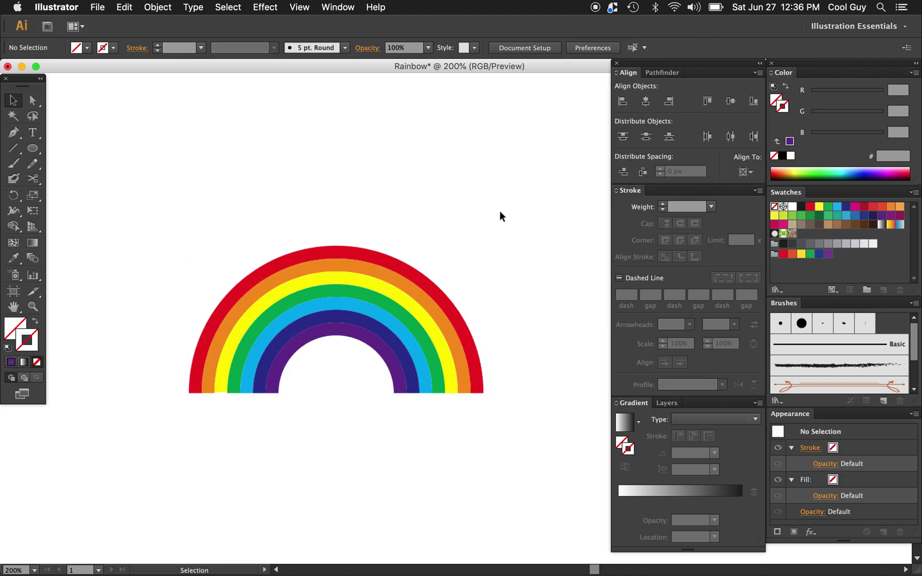
Reduce all arc strokes to 8 px with round caps.
{"action": "key", "text": "z"}
{"action": "left_click", "coordinate": [475, 340]}
{"action": "key", "text": "v"}
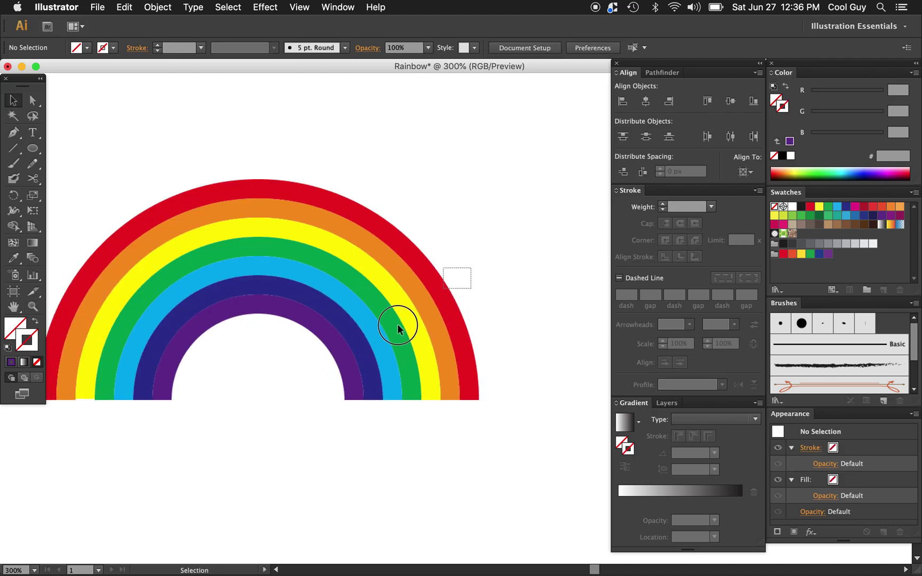
{"action": "key", "text": "super+a"}
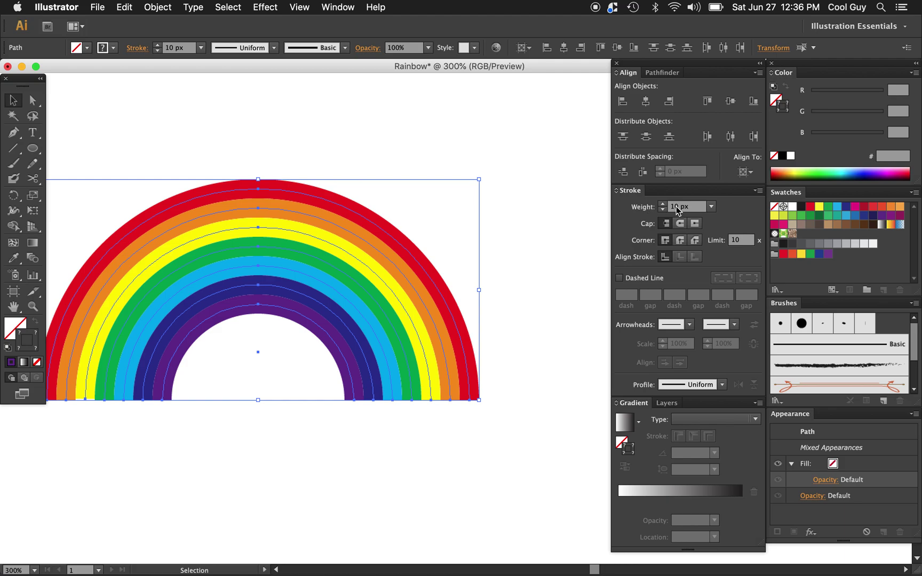
{"action": "left_click", "coordinate": [663, 210]}
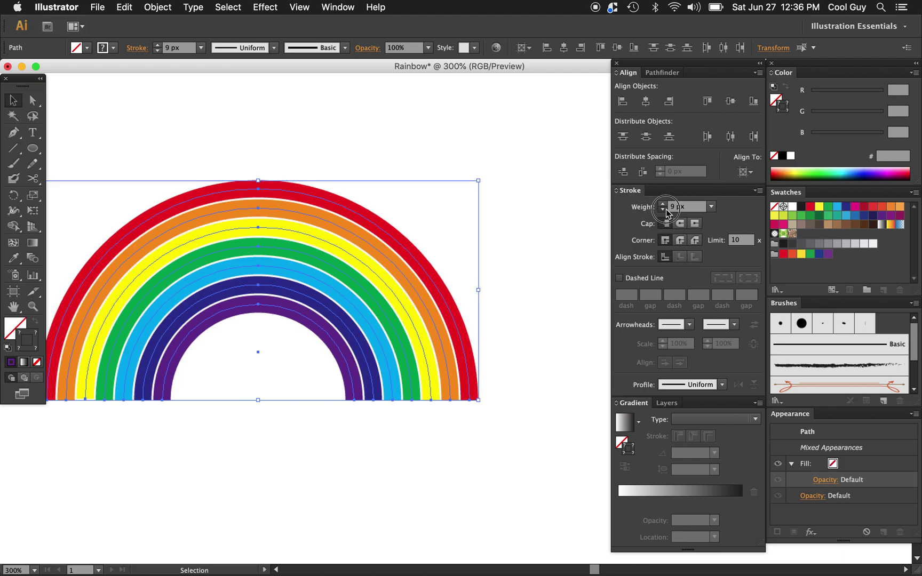
{"action": "left_click", "coordinate": [662, 209]}
{"action": "left_click", "coordinate": [681, 224]}
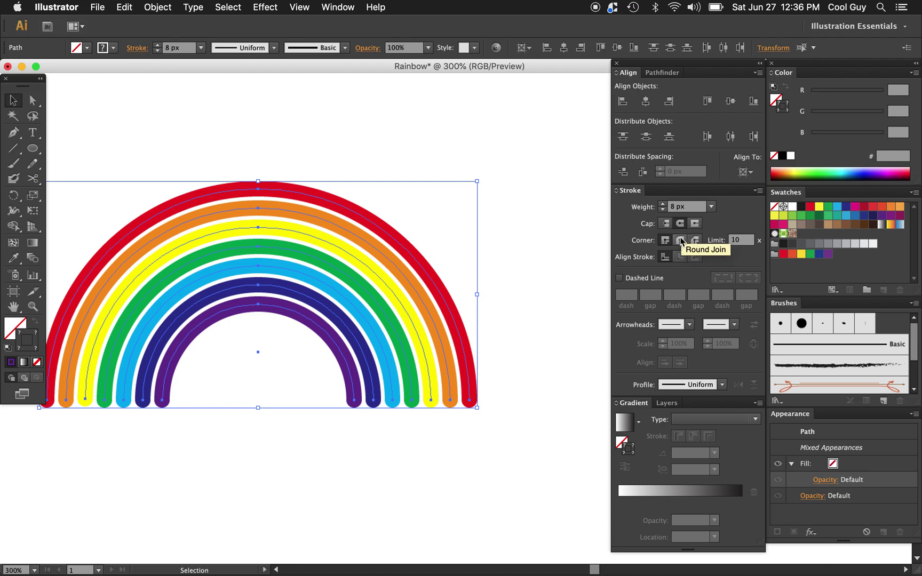
{"action": "left_click", "coordinate": [558, 310]}
Zoom out to 150% and pan around to check the finished rainbow.
{"action": "key", "text": "z"}
{"action": "key", "text": "super+minus"}
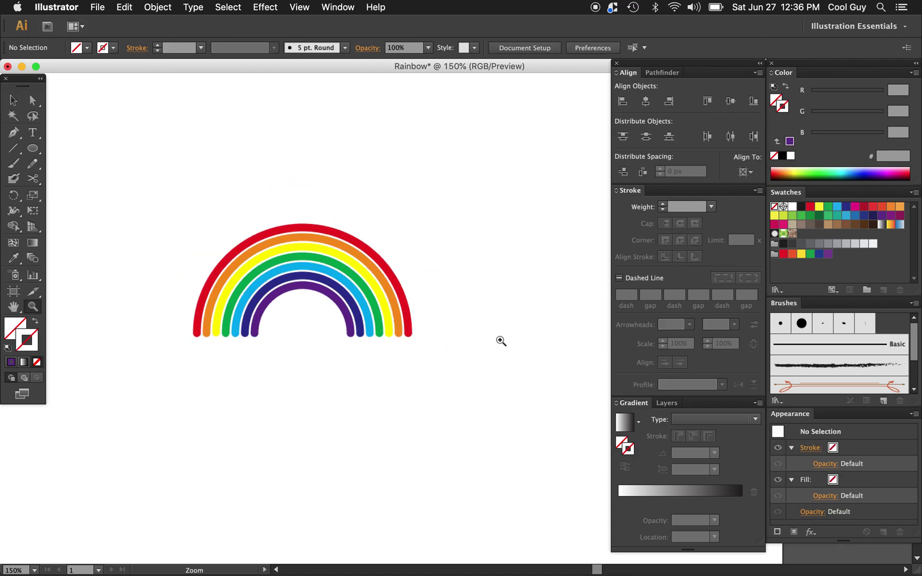
{"action": "scroll", "coordinate": [501, 341], "scroll_direction": "left", "scroll_amount": 3}
{"action": "scroll", "coordinate": [501, 341], "scroll_direction": "right", "scroll_amount": 3}
{"action": "scroll", "coordinate": [501, 341], "scroll_direction": "up", "scroll_amount": 2}
{"action": "scroll", "coordinate": [502, 341], "scroll_direction": "down", "scroll_amount": 2}
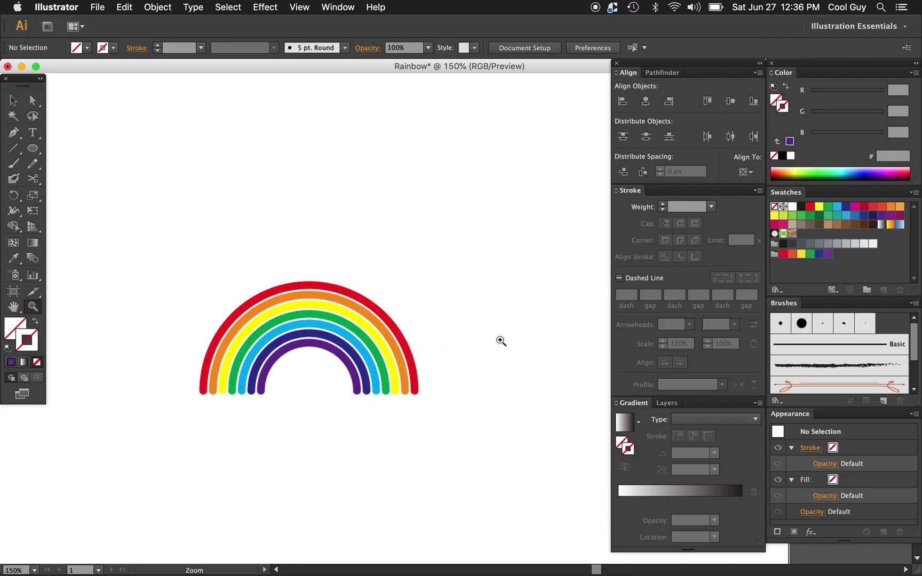
{"action": "scroll", "coordinate": [501, 341], "scroll_direction": "right", "scroll_amount": 2}
{"action": "scroll", "coordinate": [501, 341], "scroll_direction": "left", "scroll_amount": 3}
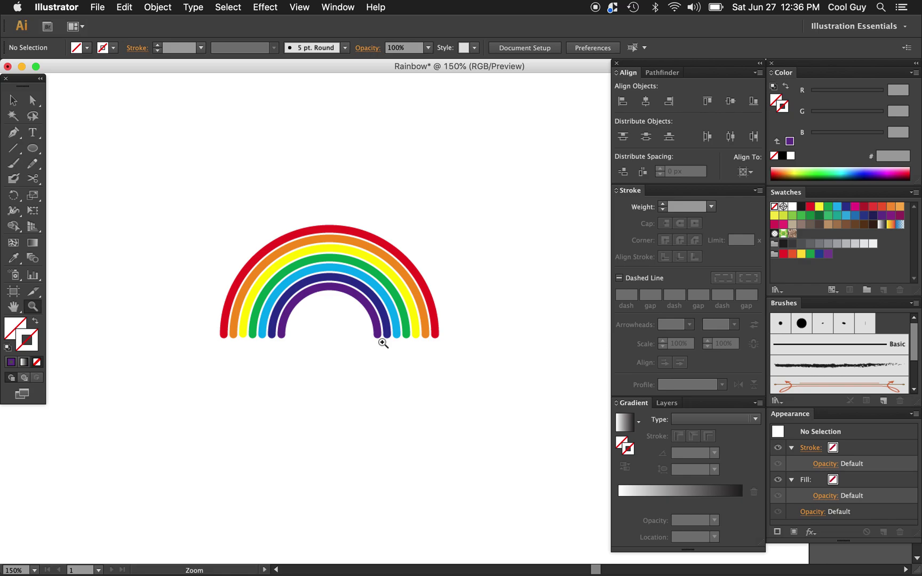
Type the word 'dickhouse' on a new text line below the rainbow.
{"action": "left_click", "coordinate": [383, 345]}
{"action": "key", "text": "t"}
{"action": "left_click", "coordinate": [374, 341]}
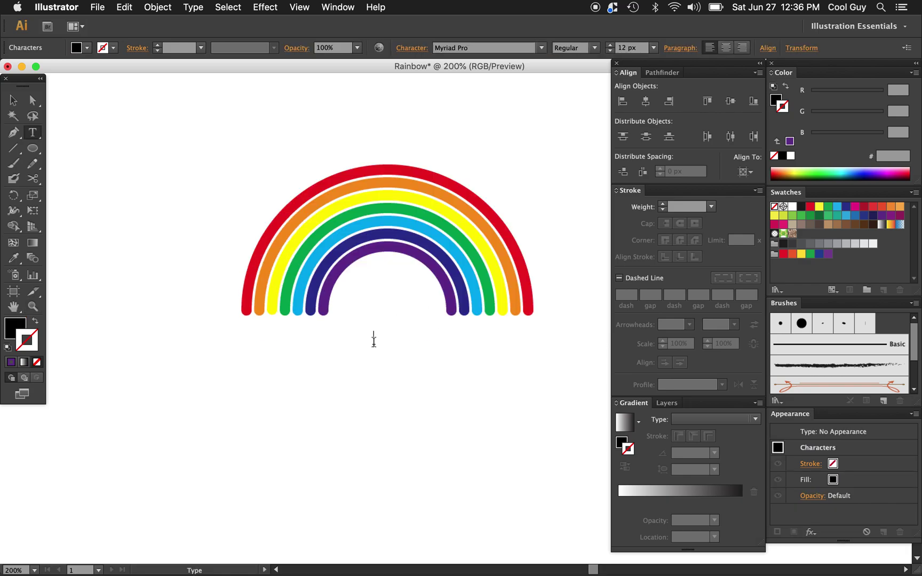
{"action": "type", "text": "dickhouse"}
Set 'dickhouse' to Helvetica Bold.
{"action": "key", "text": "super+a"}
{"action": "left_click", "coordinate": [514, 47]}
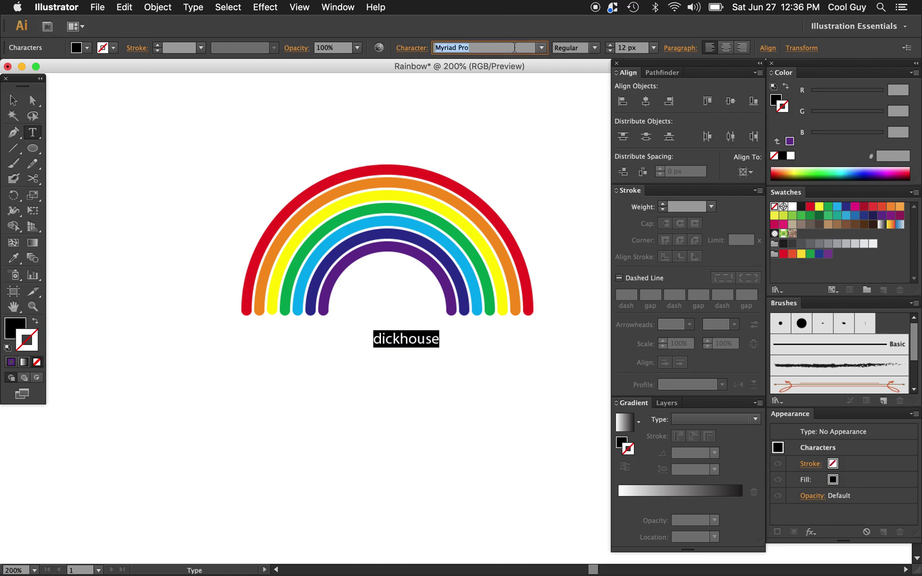
{"action": "type", "text": "Helvetica"}
{"action": "key", "text": "Return"}
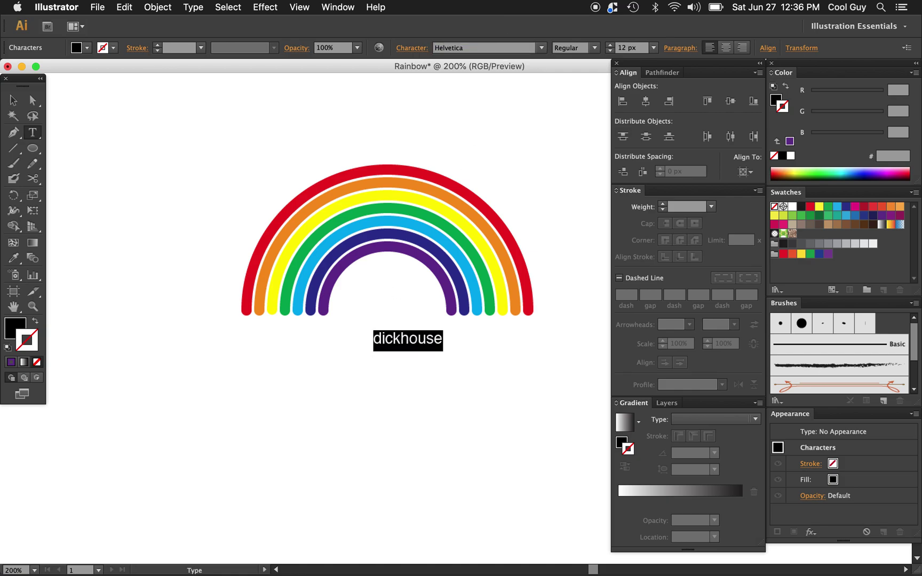
{"action": "left_click", "coordinate": [595, 47]}
{"action": "left_click", "coordinate": [578, 115]}
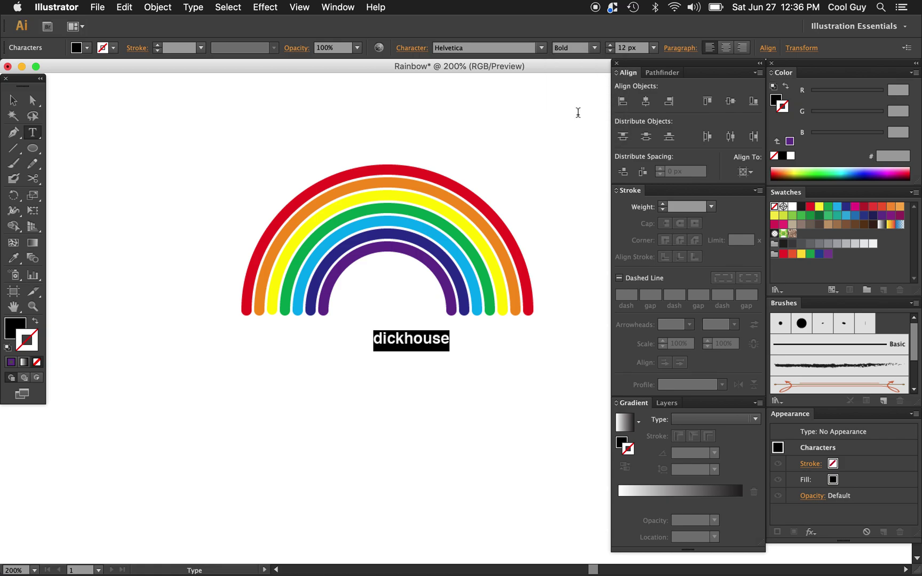
Scale 'dickhouse' to span the rainbow width and nudge it up under the arcs.
{"action": "key", "text": "Escape"}
{"action": "left_click_drag", "start_coordinate": [373, 352], "coordinate": [233, 387]}
{"action": "left_click_drag", "start_coordinate": [449, 331], "coordinate": [533, 303]}
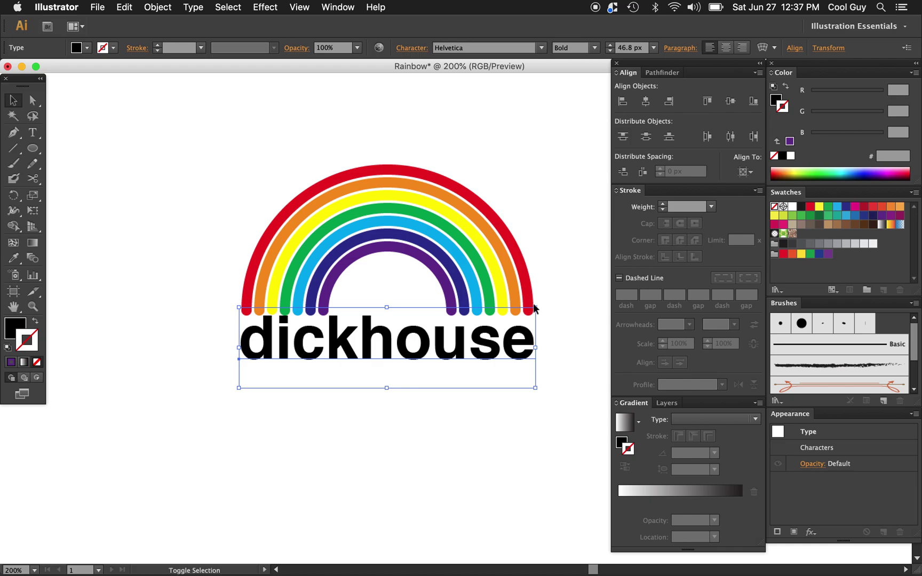
{"action": "key", "text": "Up"}
{"action": "key", "text": "Up"}
{"action": "key", "text": "Up"}
{"action": "key", "text": "Up"}
{"action": "key", "text": "Up"}
{"action": "key", "text": "Up"}
{"action": "key", "text": "Up"}
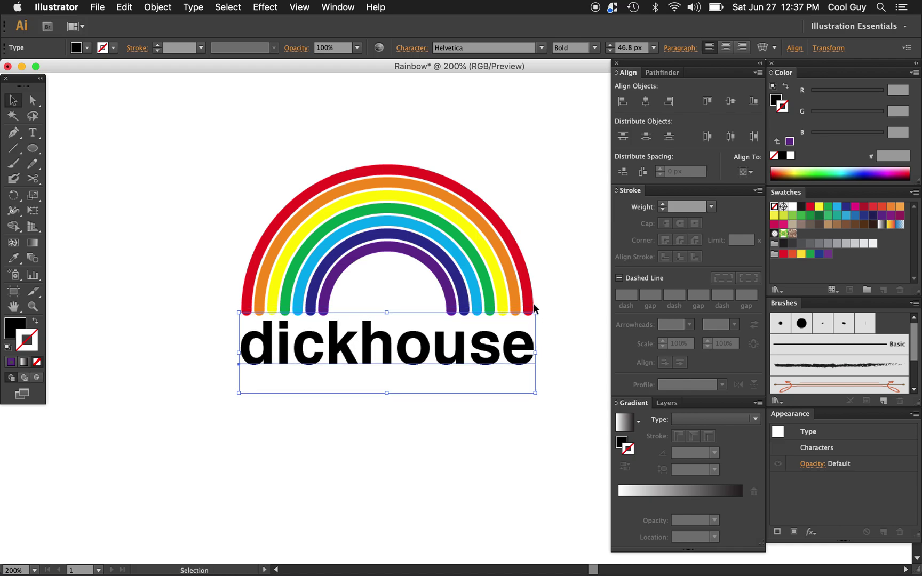
{"action": "left_click", "coordinate": [564, 275]}
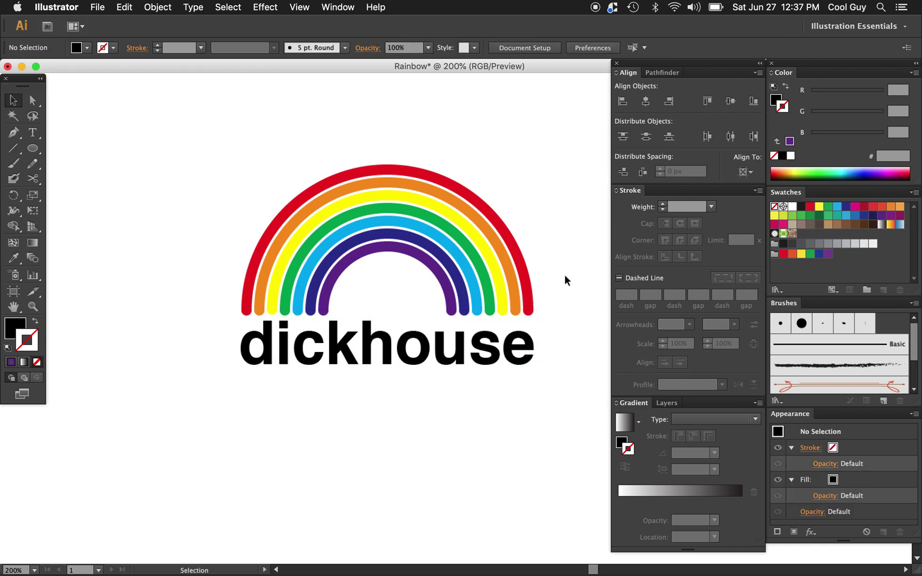